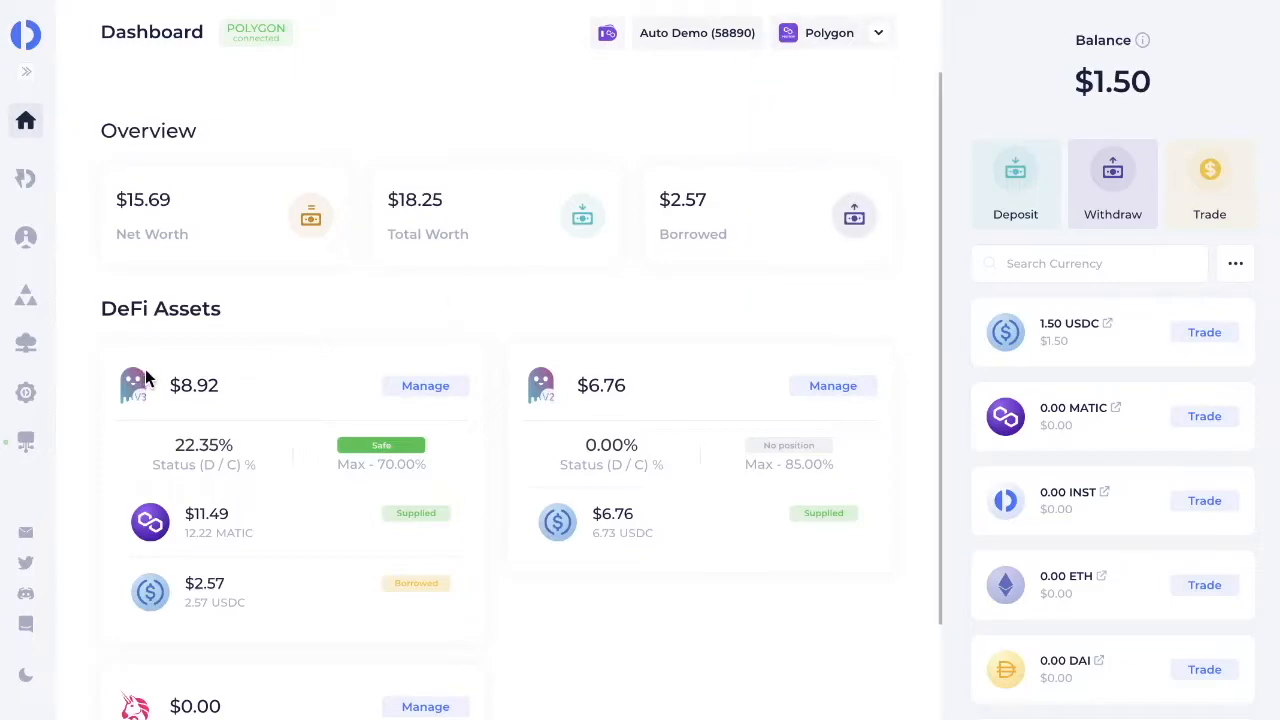
- Open the Aave v3 position on Polygon, show its ratio as a health factor, and open the Protection Automation strategy
click(400, 390)
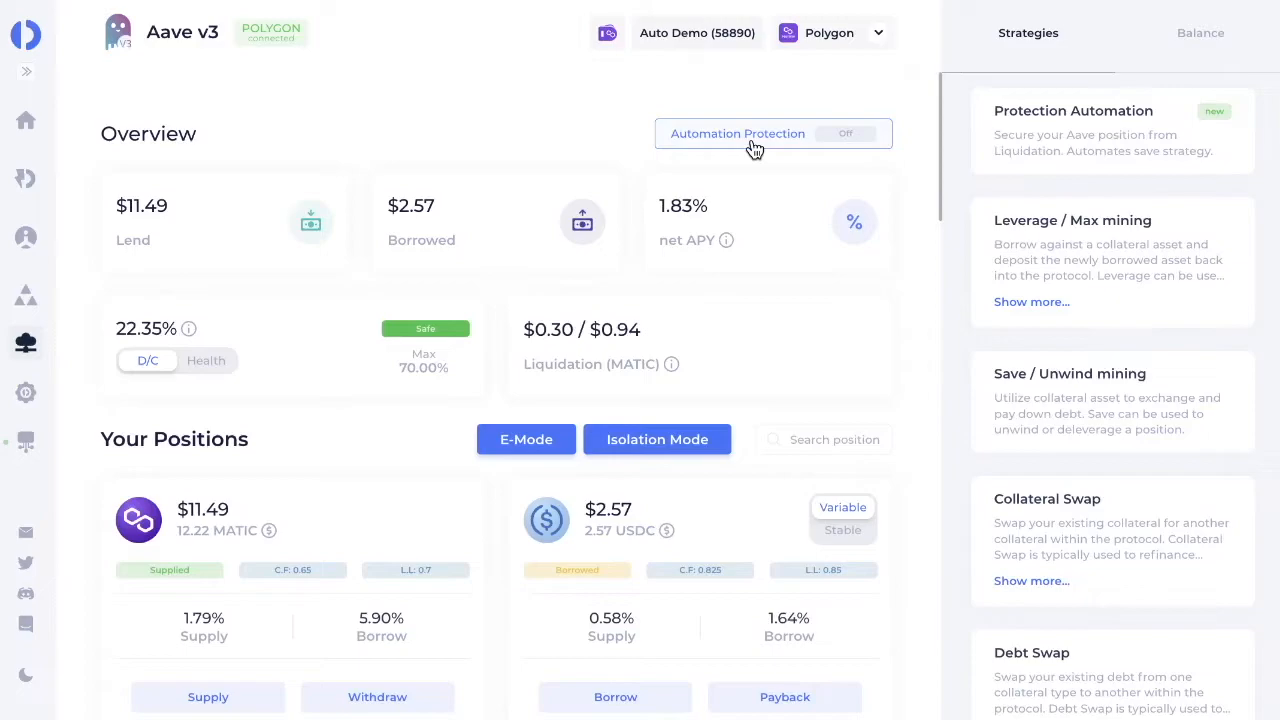
click(848, 138)
click(205, 370)
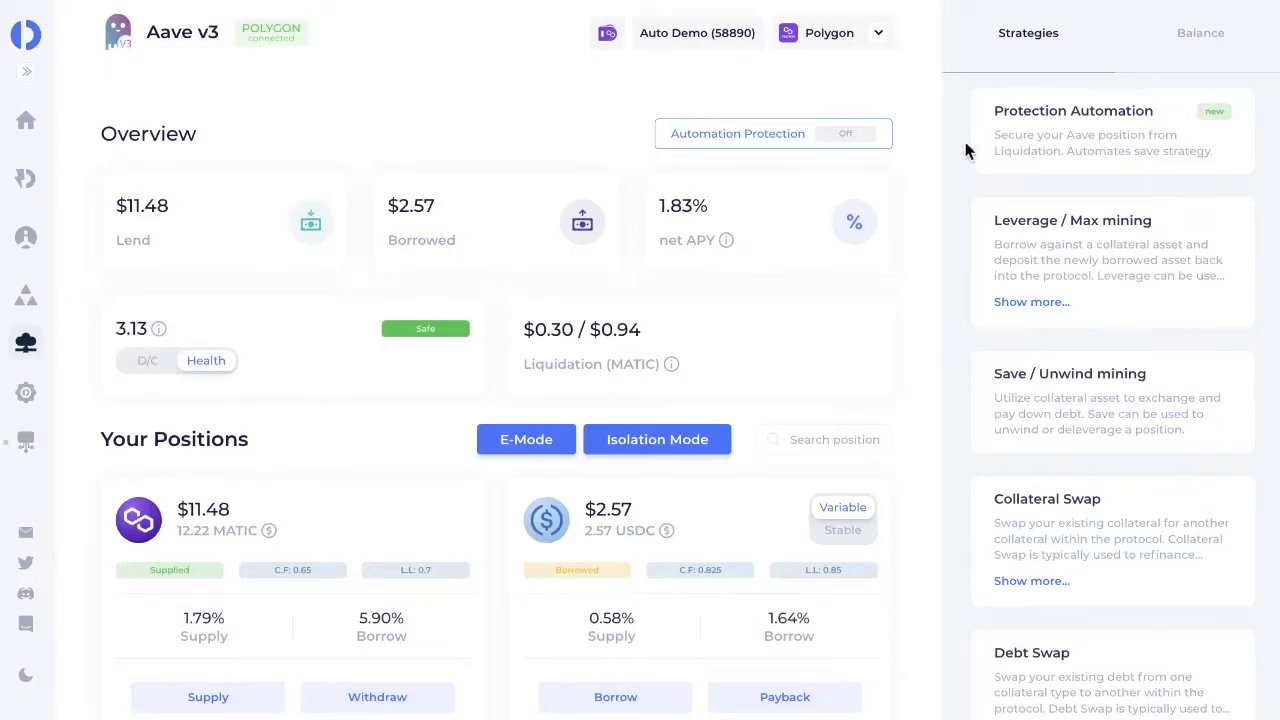
click(1020, 145)
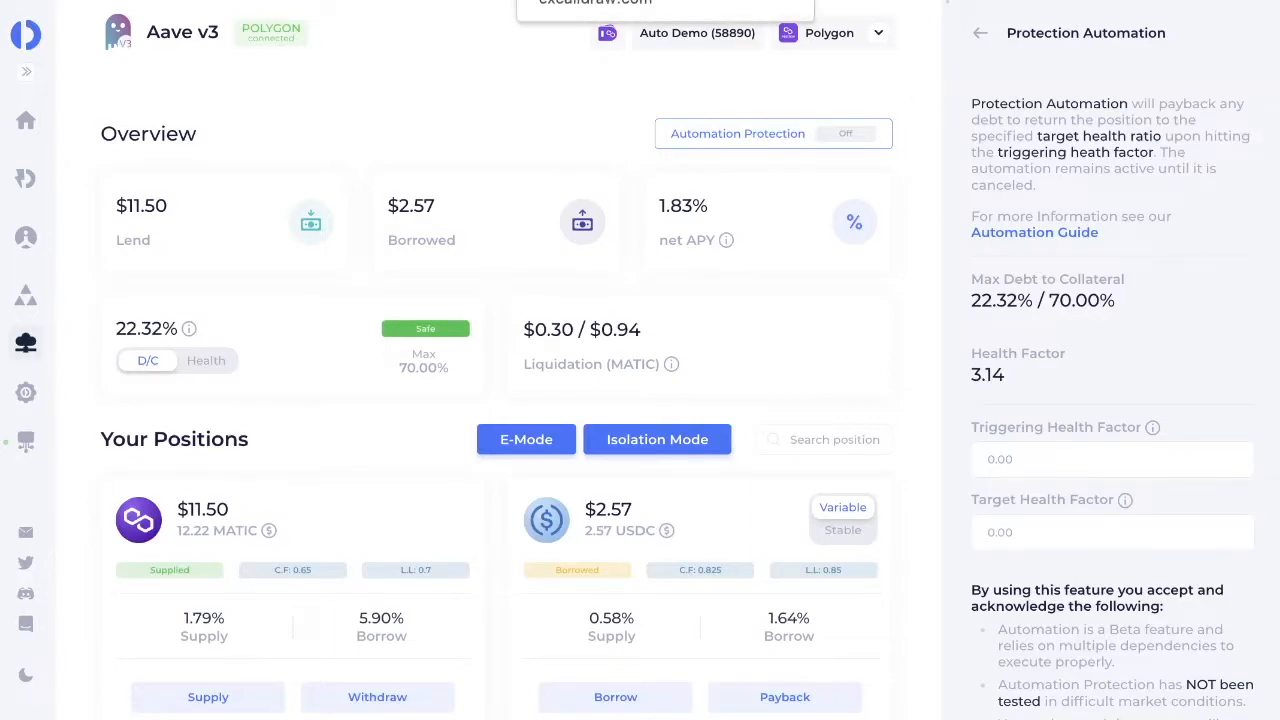
- Switch to the Excalidraw sample-position diagram and draw an arrow from the Current Ratio mark toward the Trigger Ratio mark
click(640, 1)
click(845, 219)
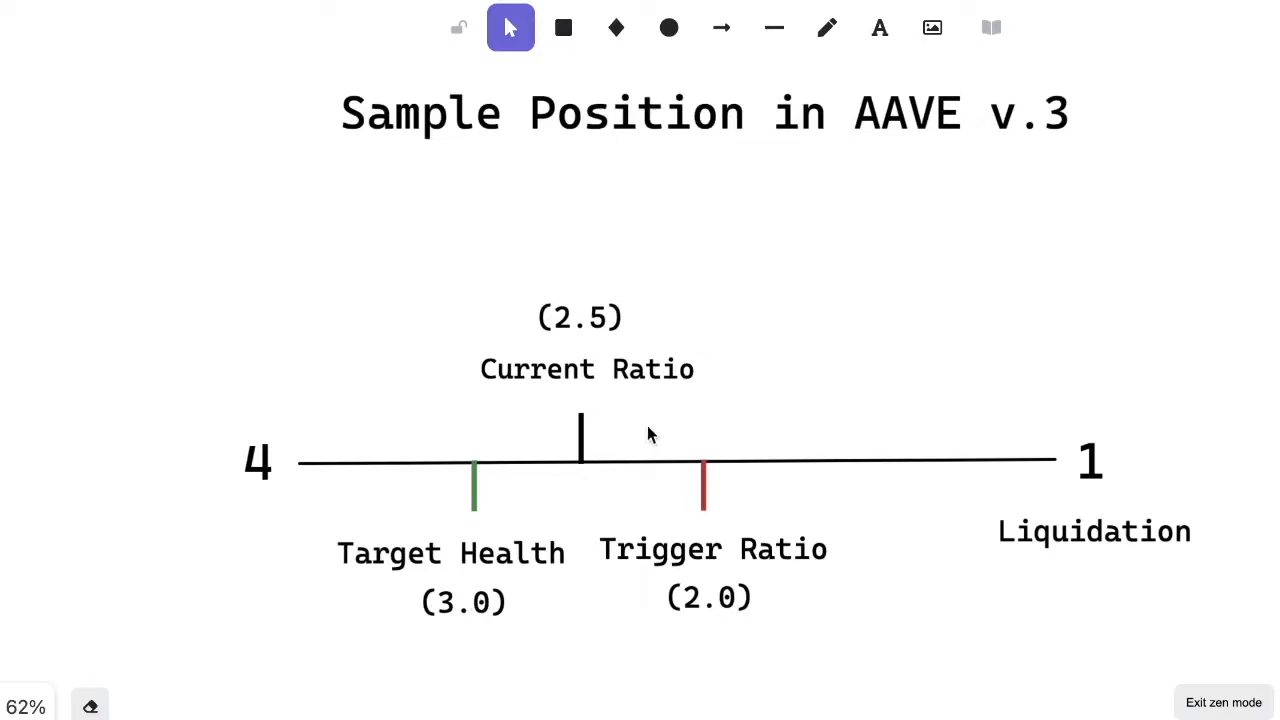
click(725, 36)
drag(591, 438, 766, 433)
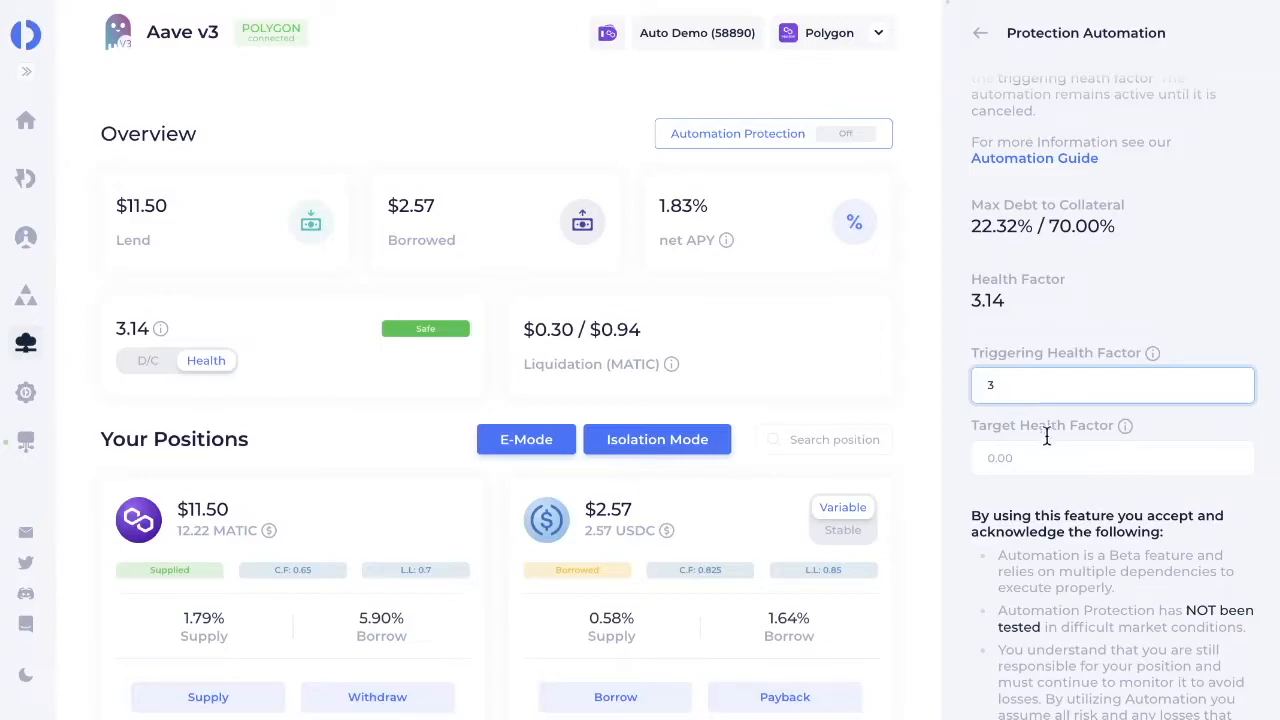
- Set the target health factor of the protection automation to 3.14
click(1030, 457)
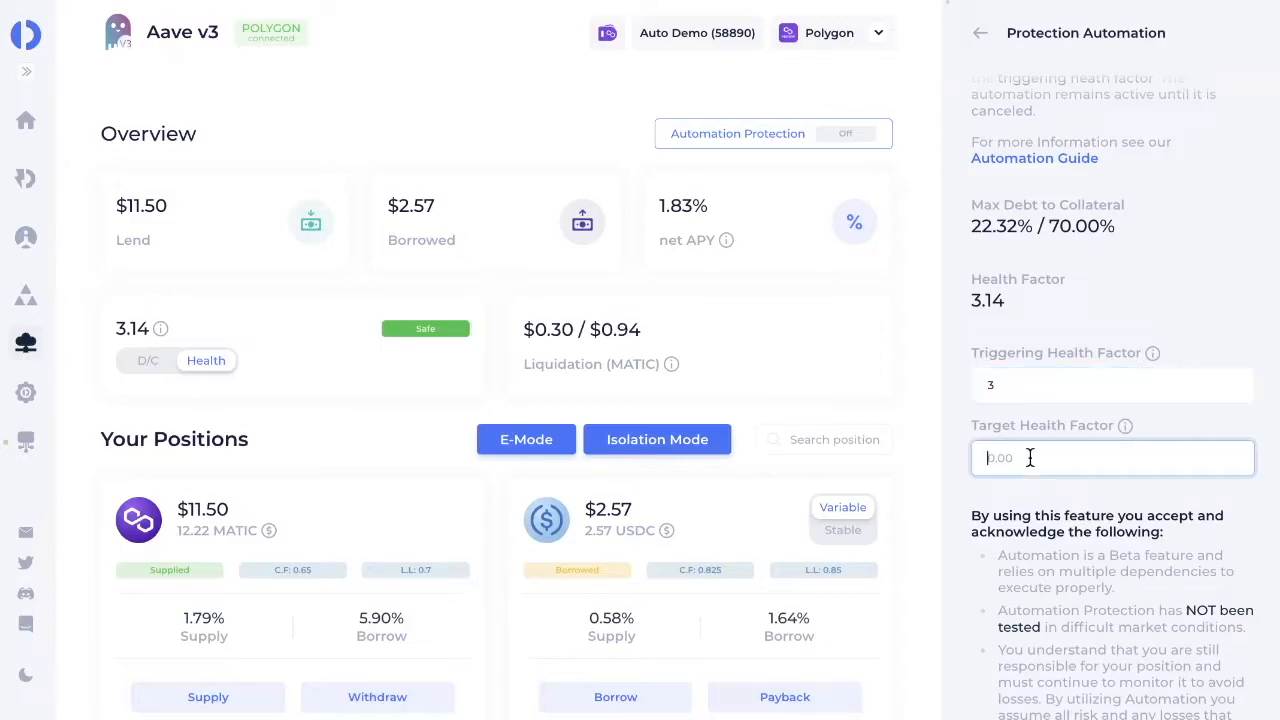
text(3.14)
key(BackSpace)
key(BackSpace)
key(BackSpace)
key(BackSpace)
text(4)
key(BackSpace)
text(3.14)
- Submit the protection automation, sign its Polygon transaction in the wallet, and close the confirmation dialog
scroll(1028, 452, down, 3)
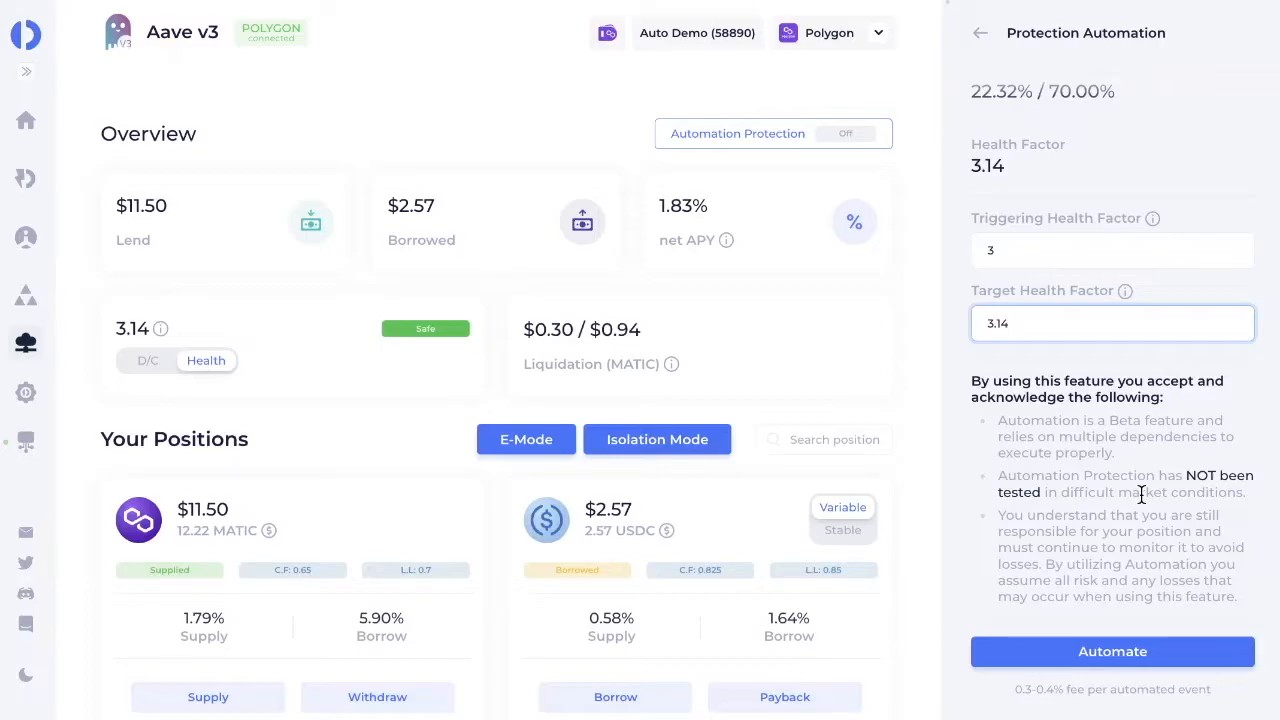
click(1103, 660)
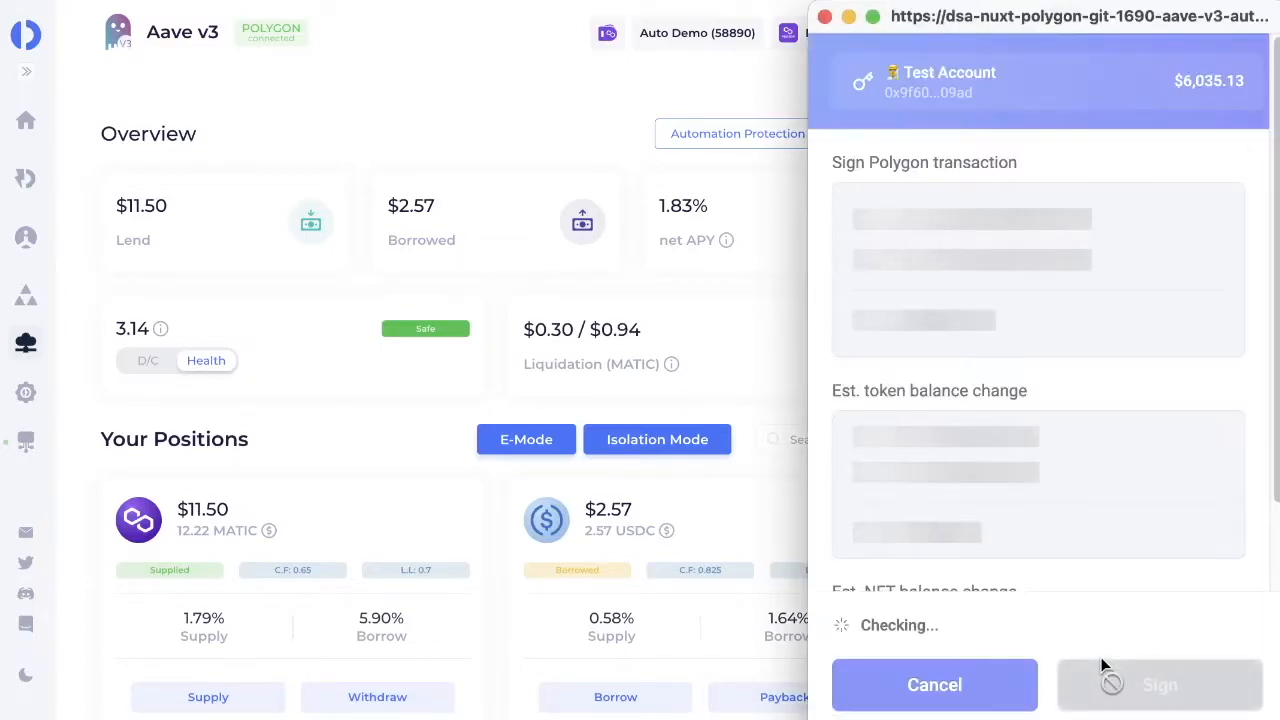
click(1166, 686)
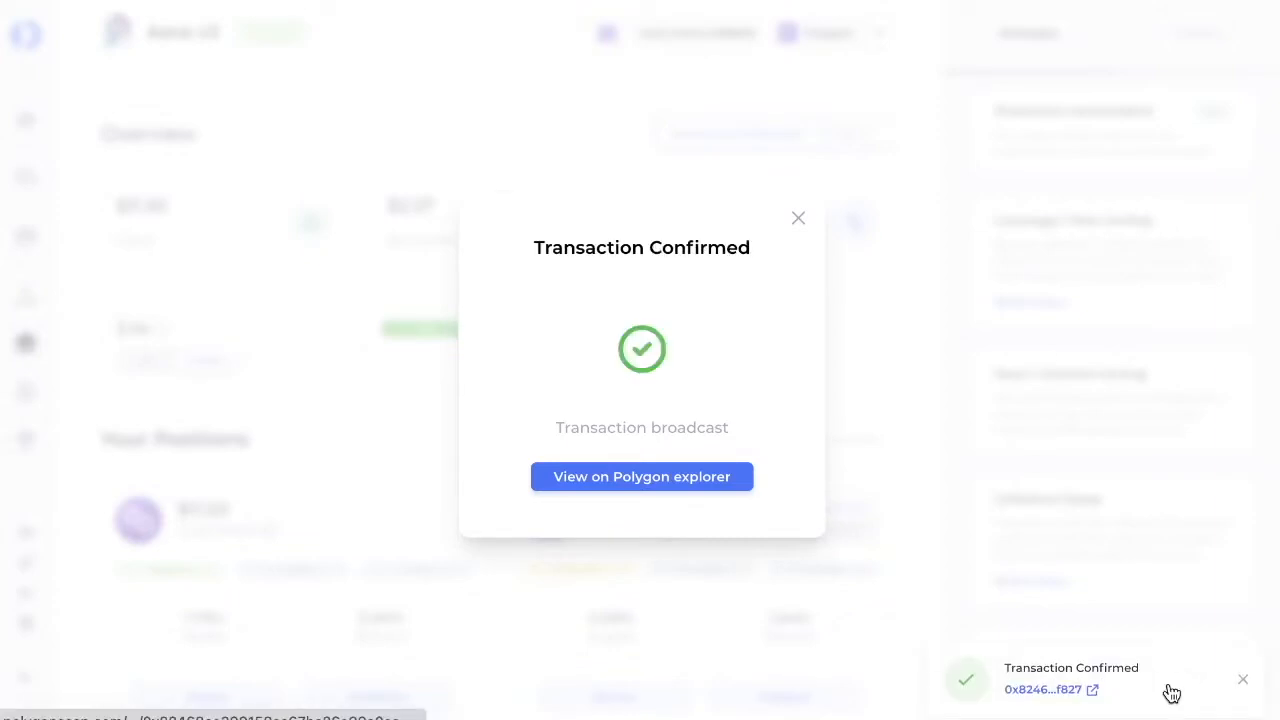
click(799, 219)
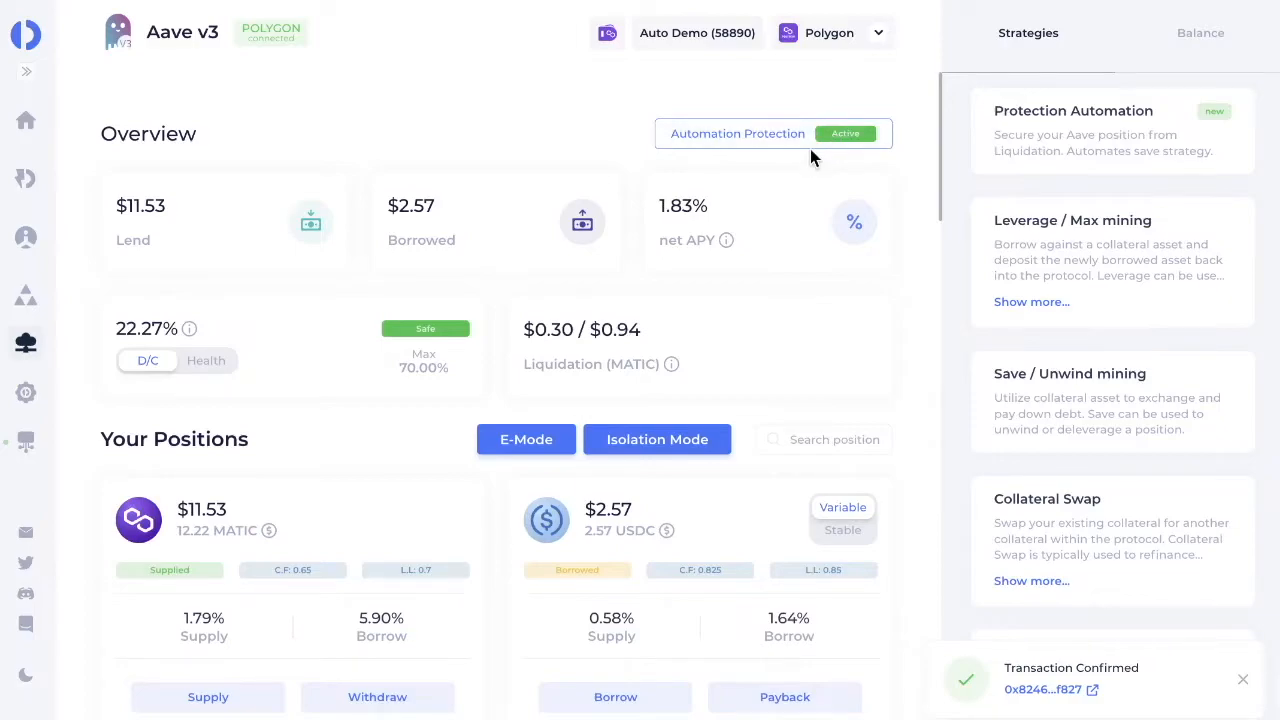
- Reopen Protection Automation and review the saved health factors and the options to update or cancel it
click(1052, 128)
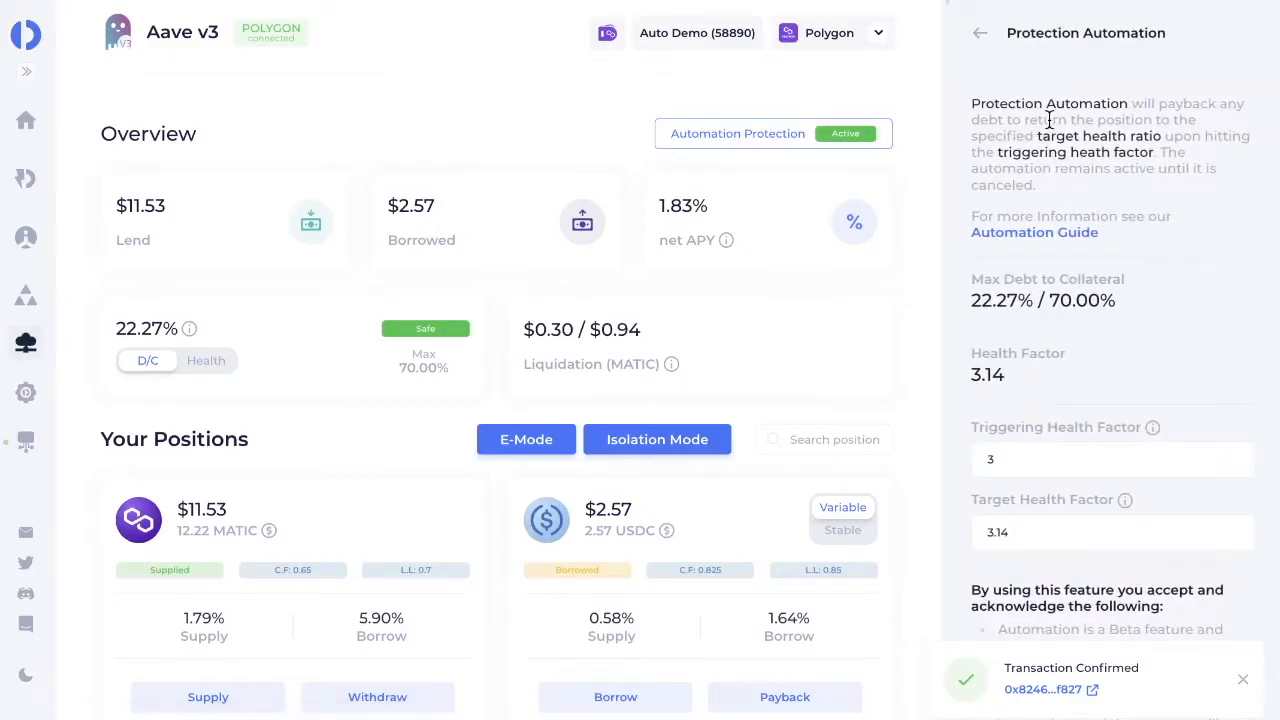
scroll(1160, 590, down, 3)
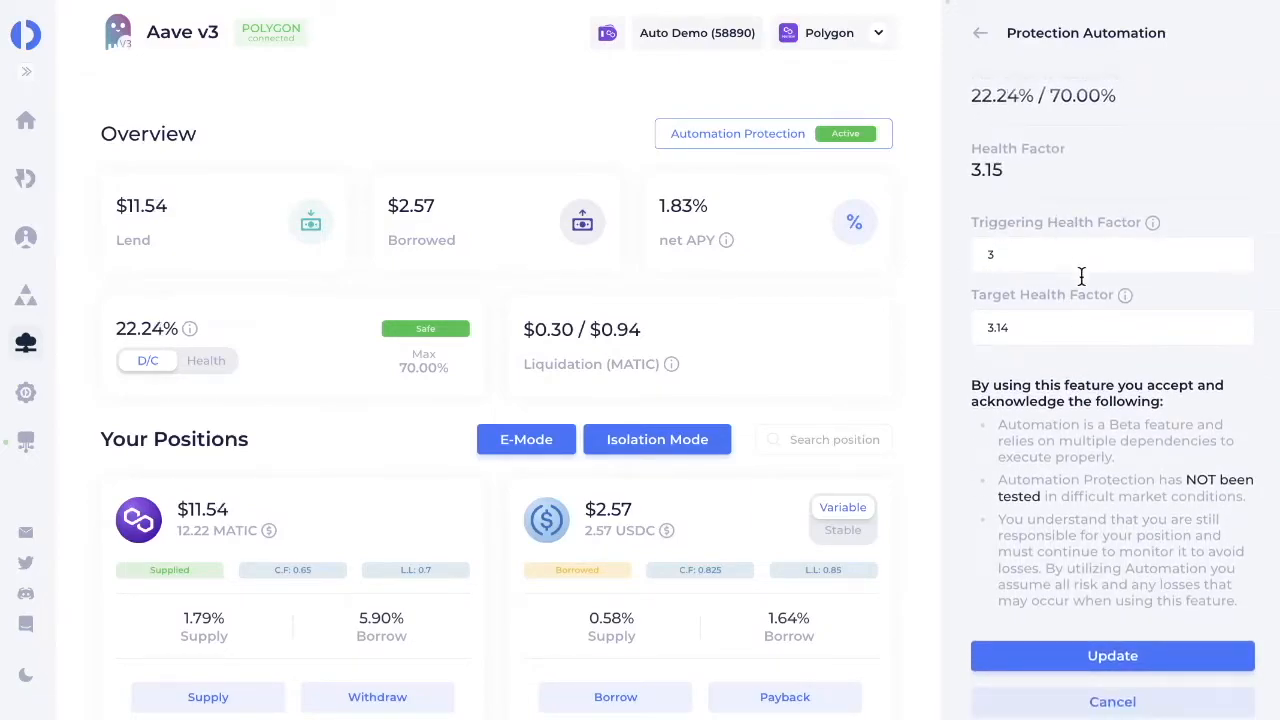
click(1106, 704)
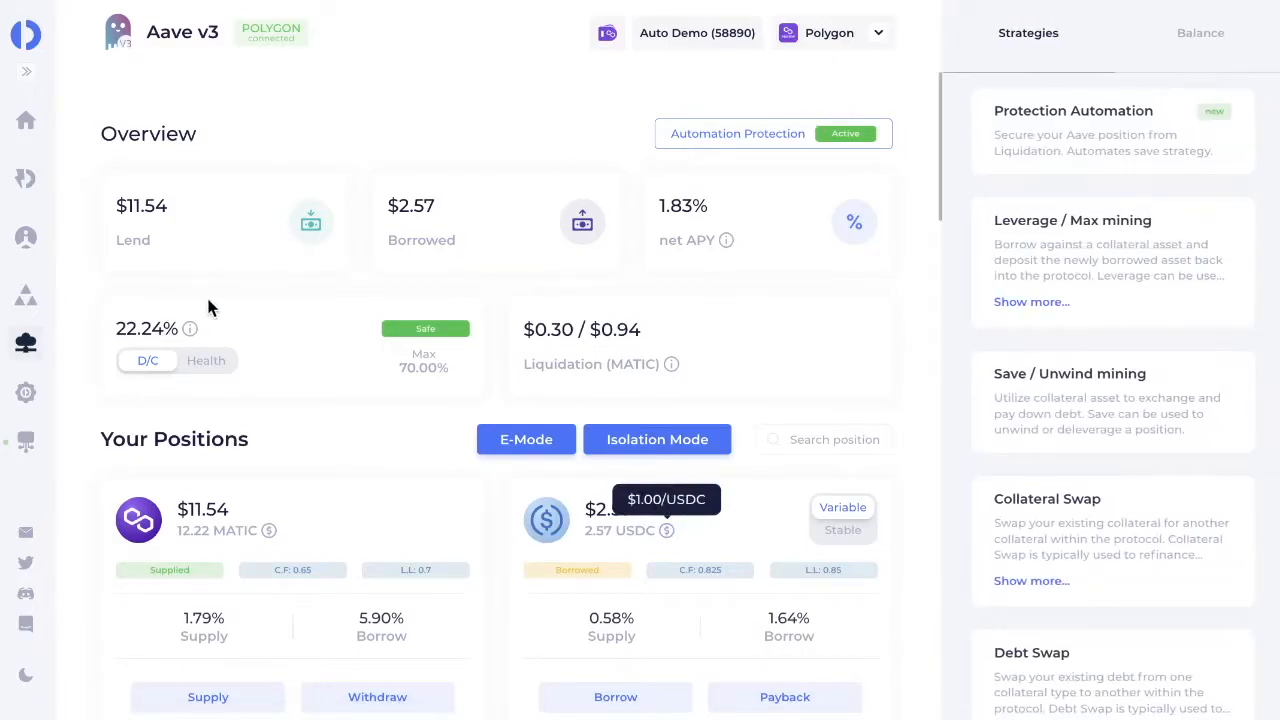
- Open the Automation utility page and examine the Aave V3 trigger value, target health ratio and submitted event
click(27, 74)
click(142, 388)
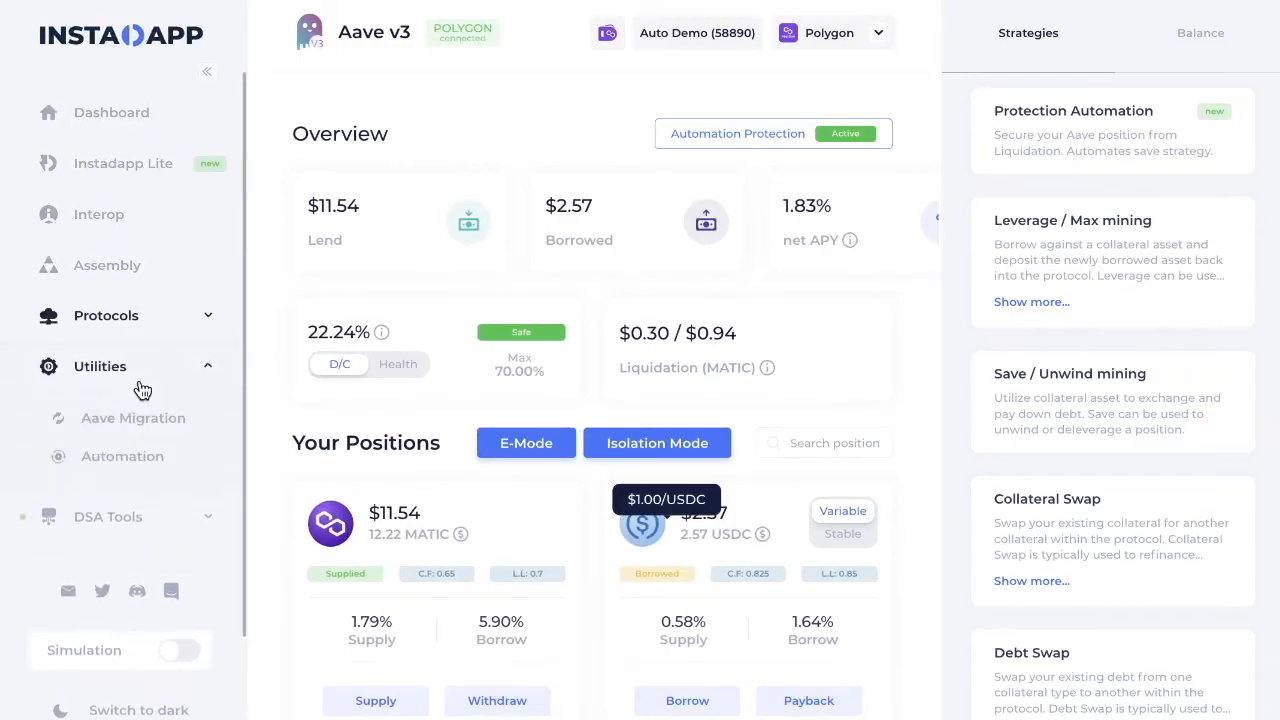
click(150, 460)
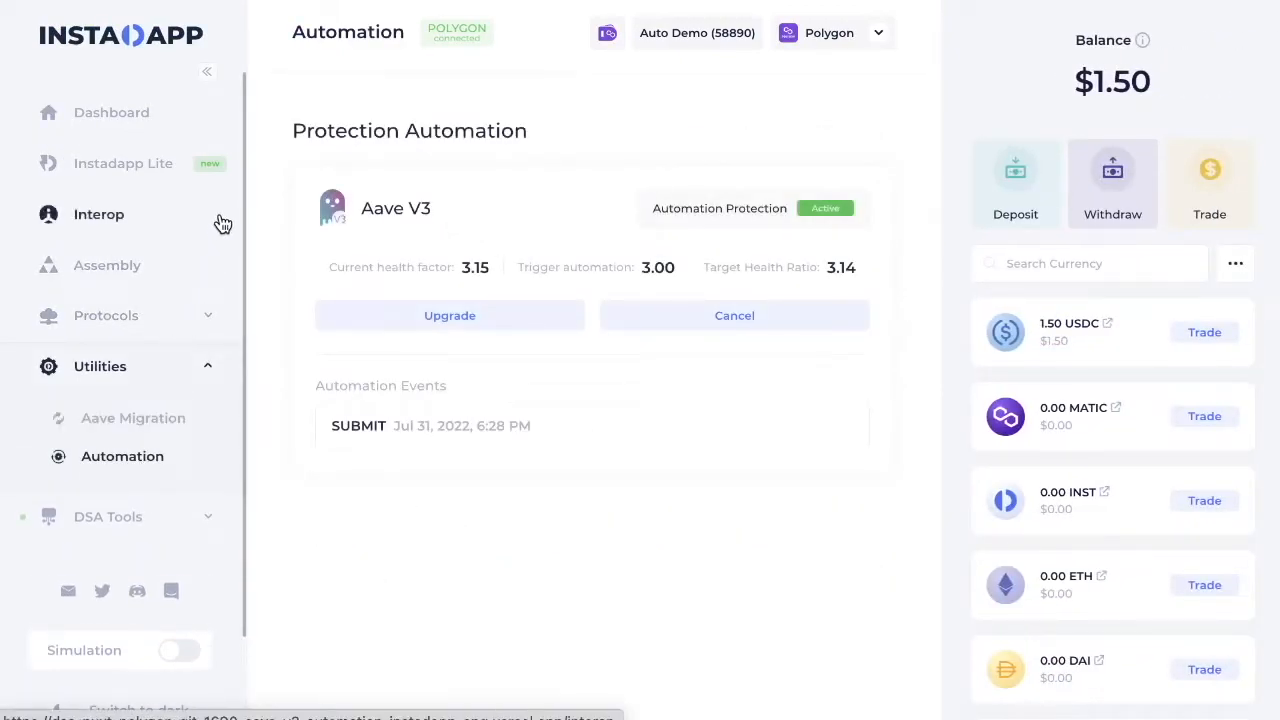
click(208, 72)
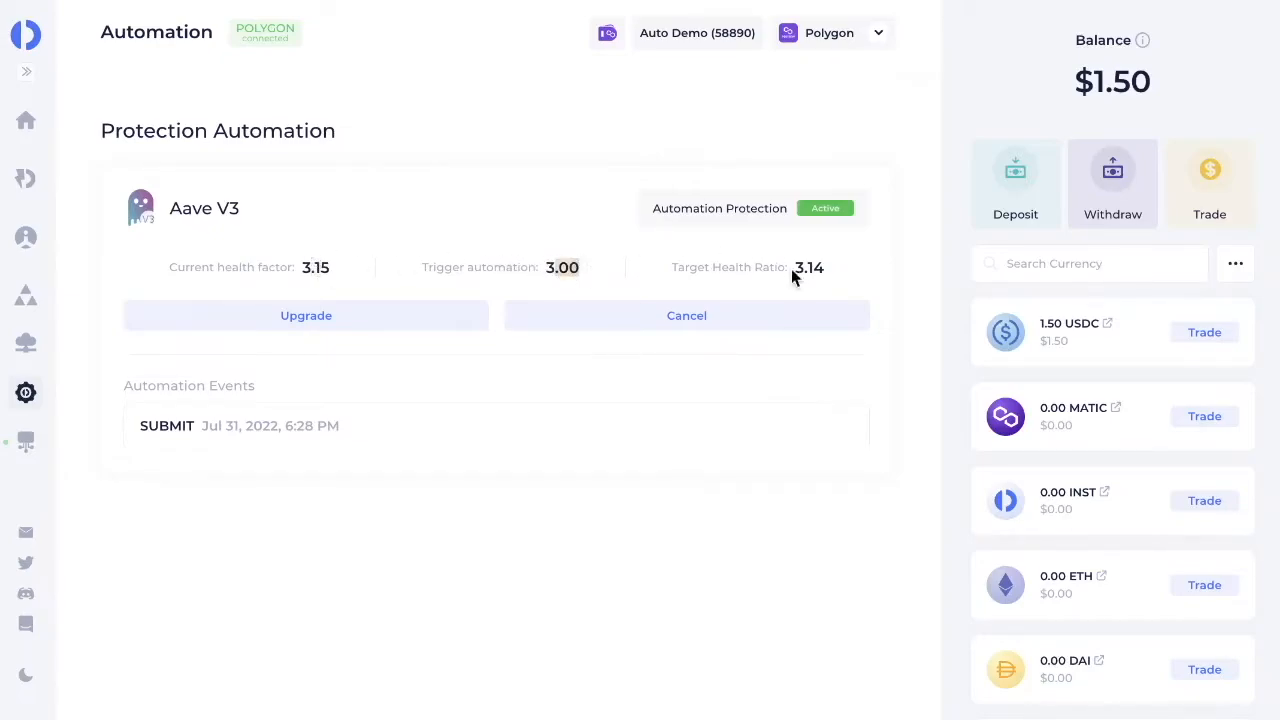
drag(790, 270, 826, 272)
click(300, 425)
- Return to the dashboard and open the Aave v3 position at its supplied and borrowed assets
click(27, 123)
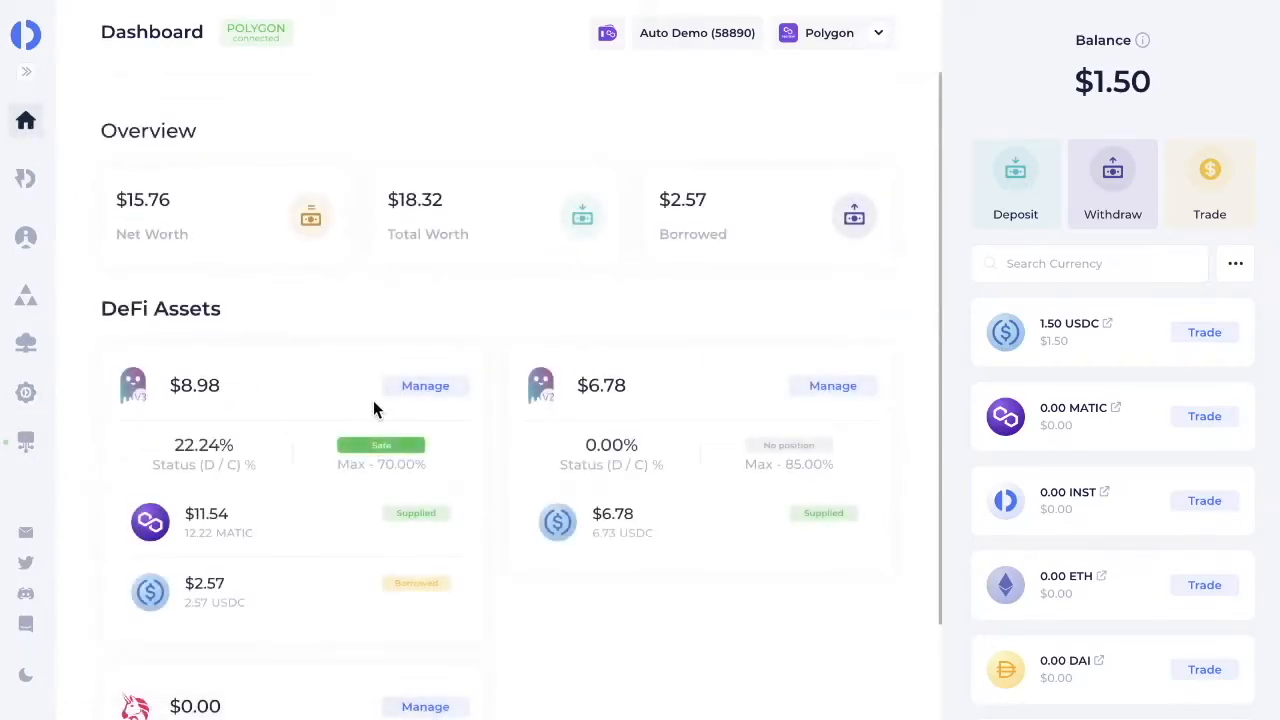
click(390, 390)
scroll(249, 545, down, 2)
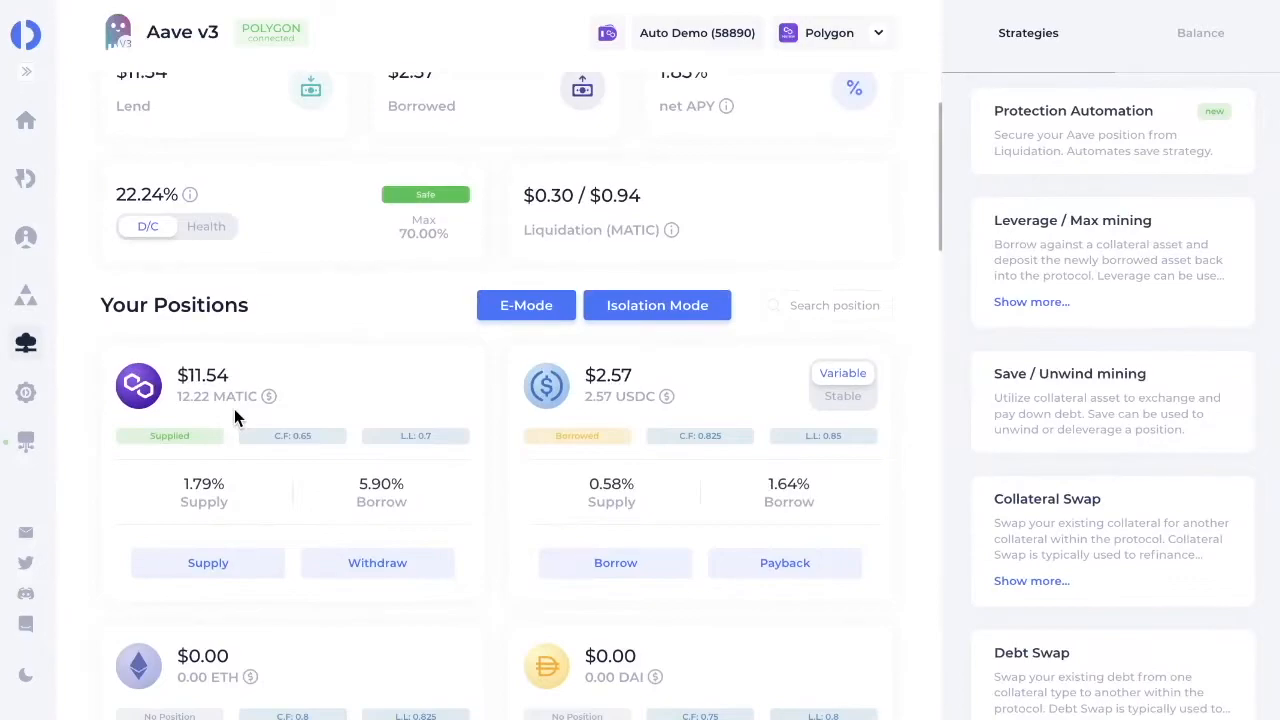
scroll(234, 418, down, 1)
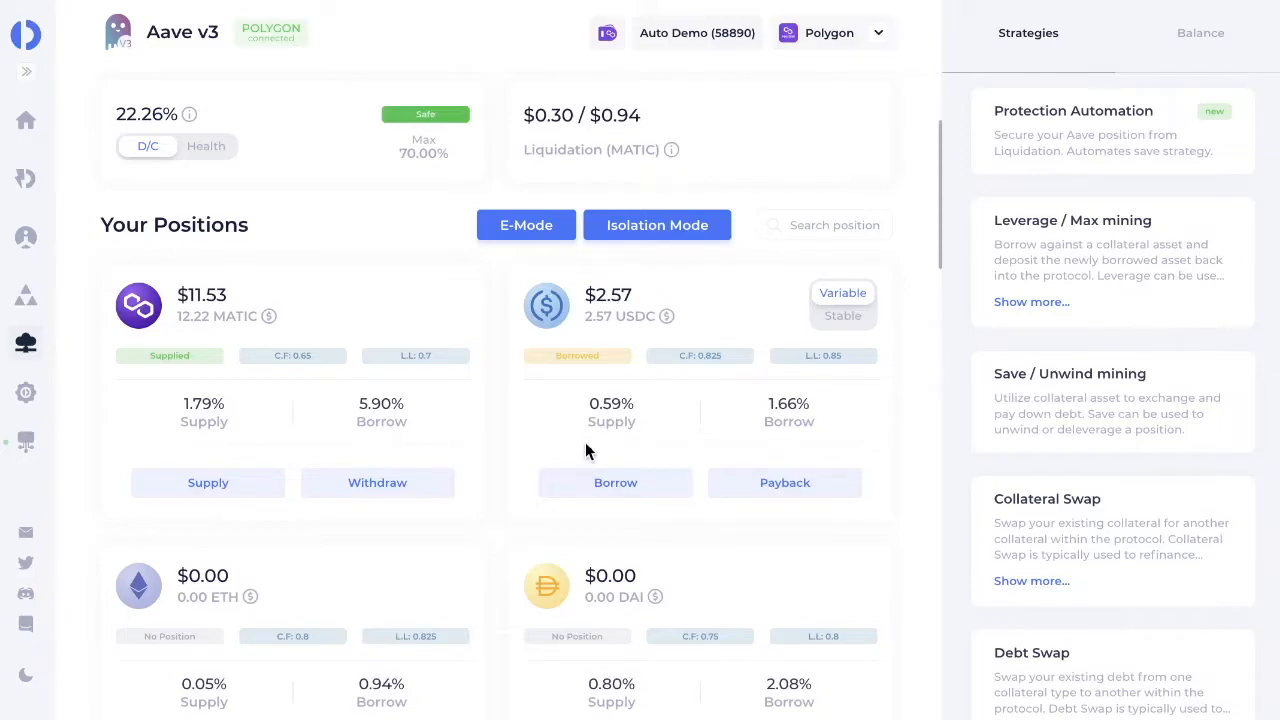
- Borrow 1.5 USDC at the variable rate, sign the transaction in the wallet, and close the confirmation dialog
click(657, 489)
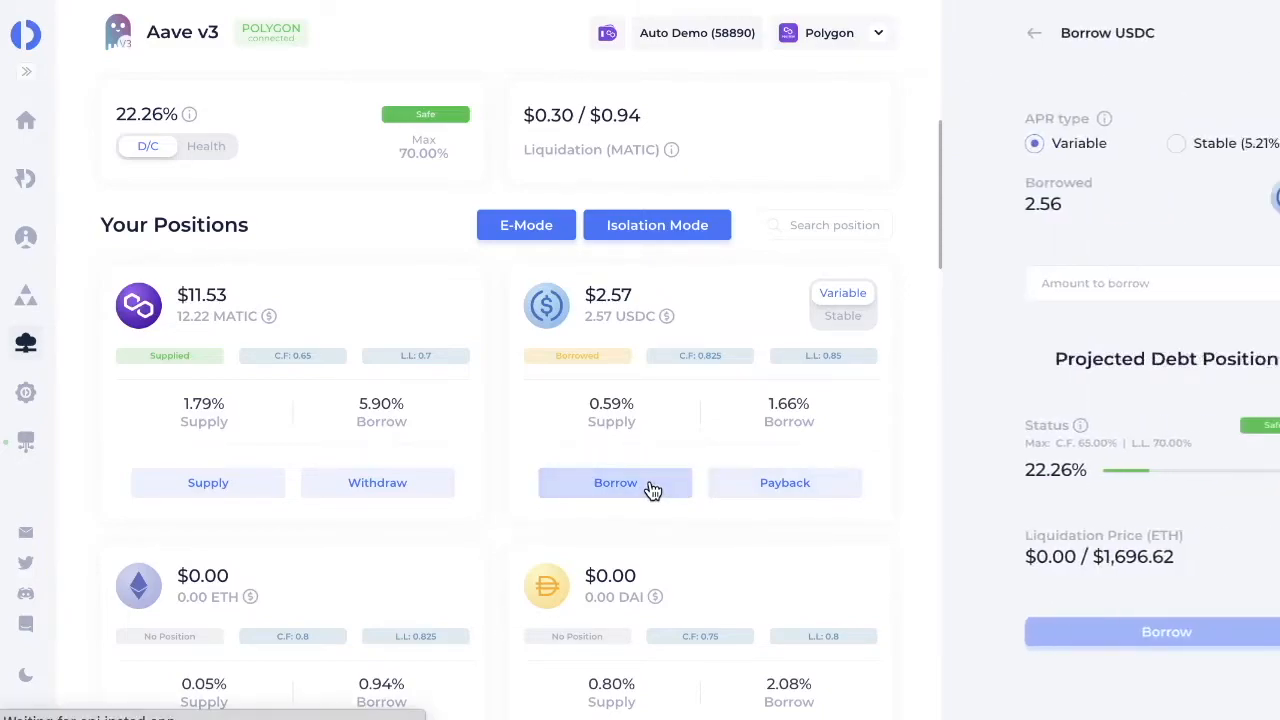
click(1058, 284)
text(1.5)
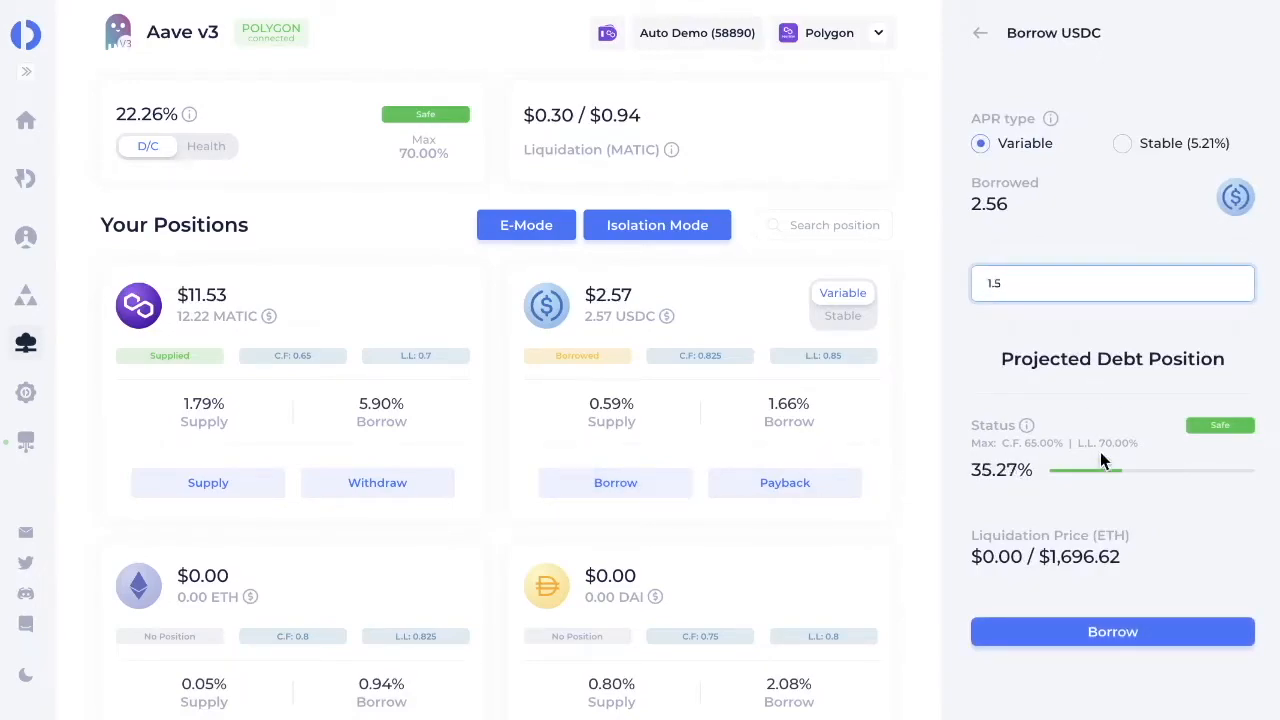
click(1015, 636)
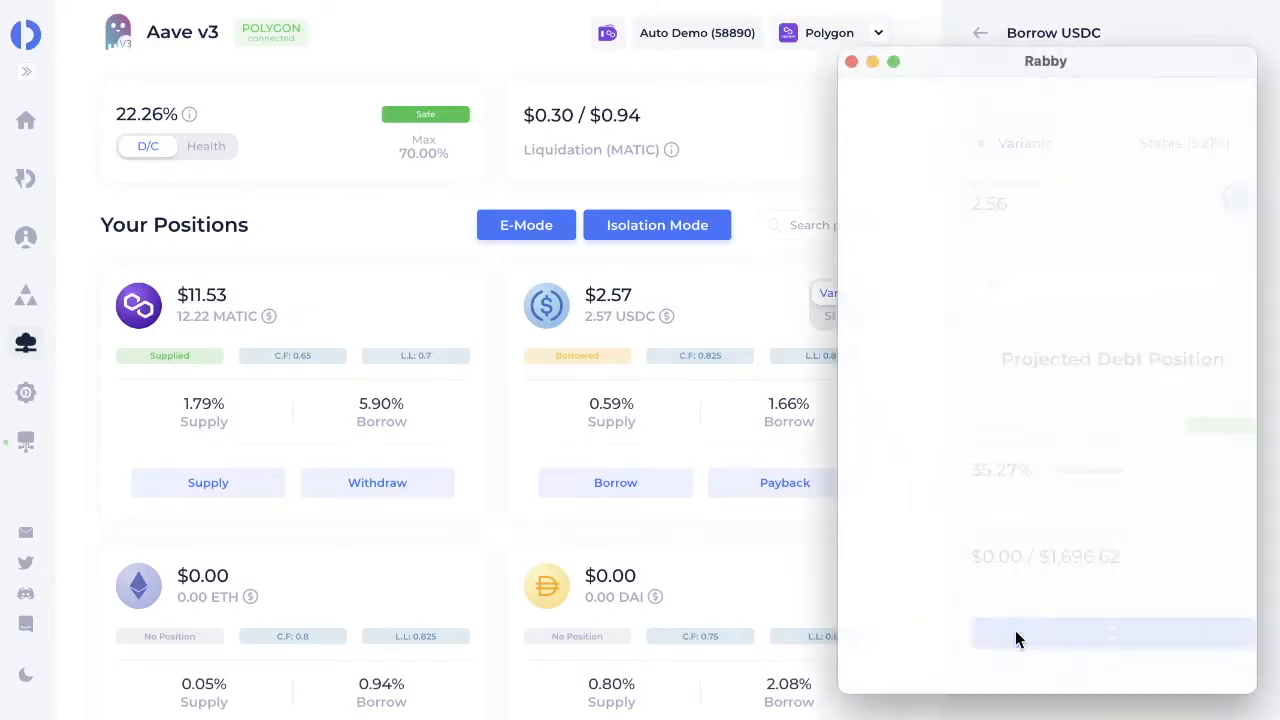
scroll(1160, 528, down, 2)
scroll(1160, 528, down, 1)
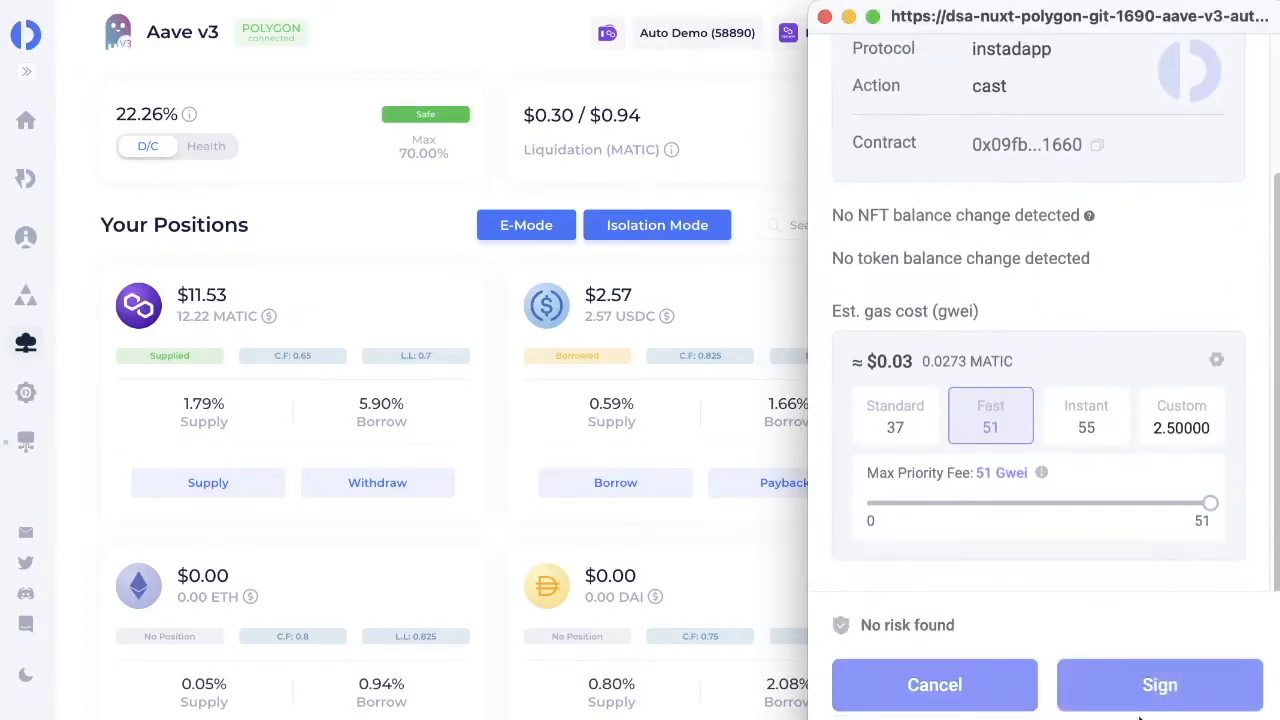
click(1142, 688)
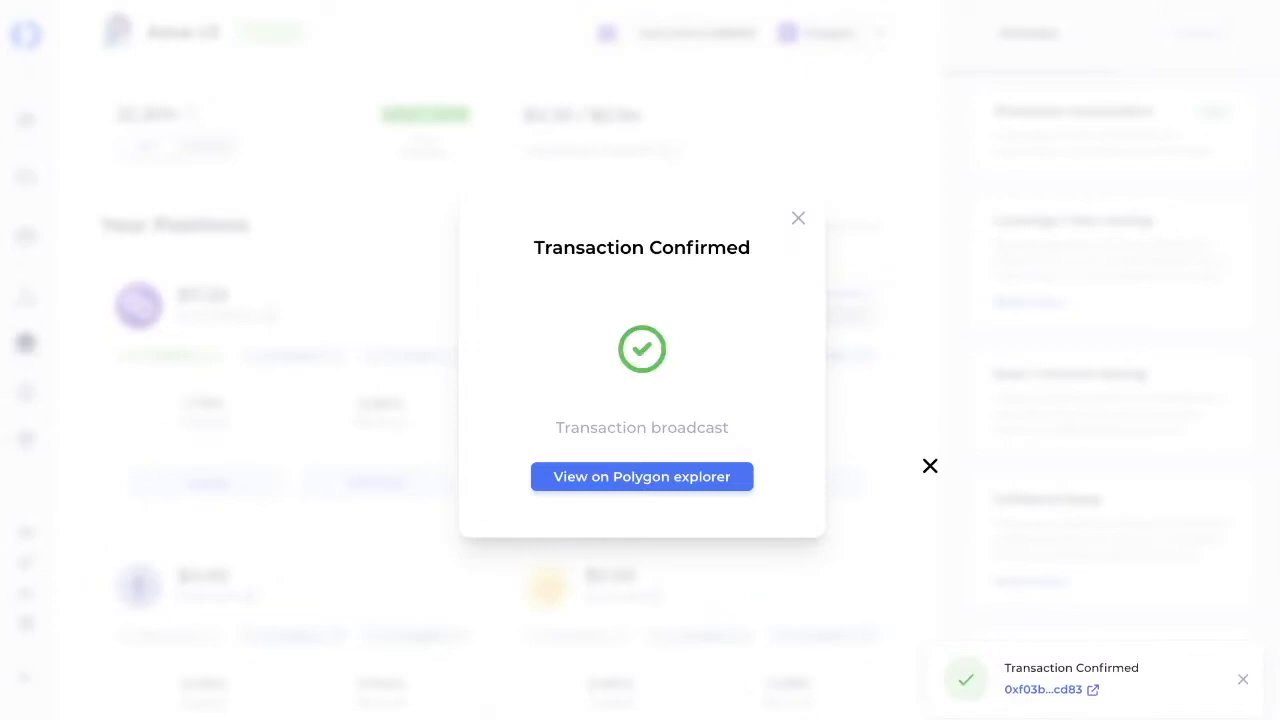
click(798, 218)
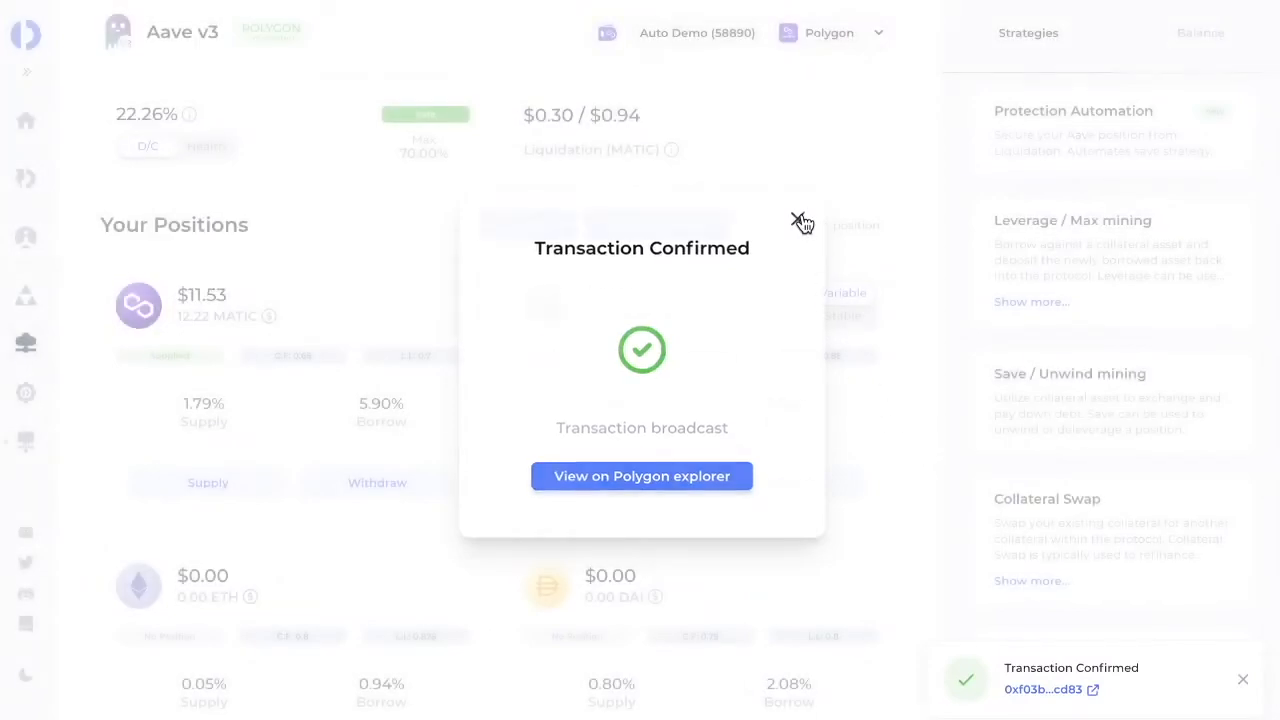
- Compare the Aave v3 position's health factor with the trigger and target values in Protection Automation
scroll(473, 455, up, 2)
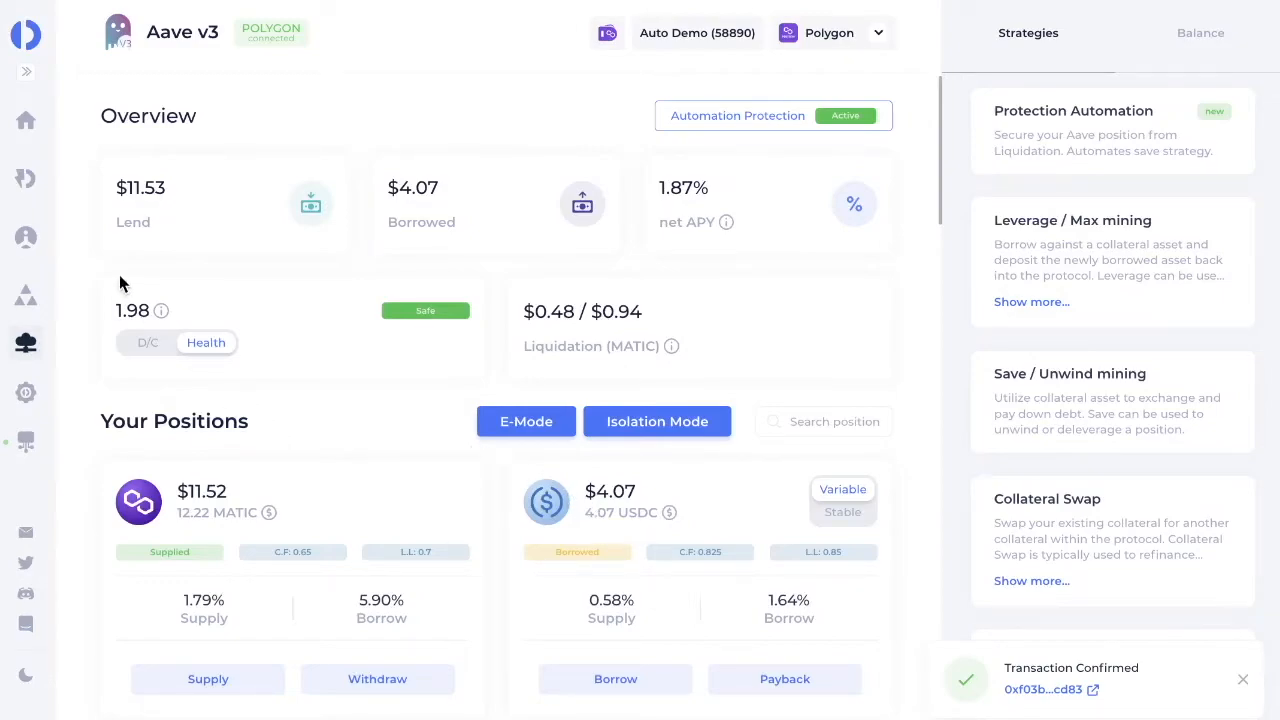
click(1078, 118)
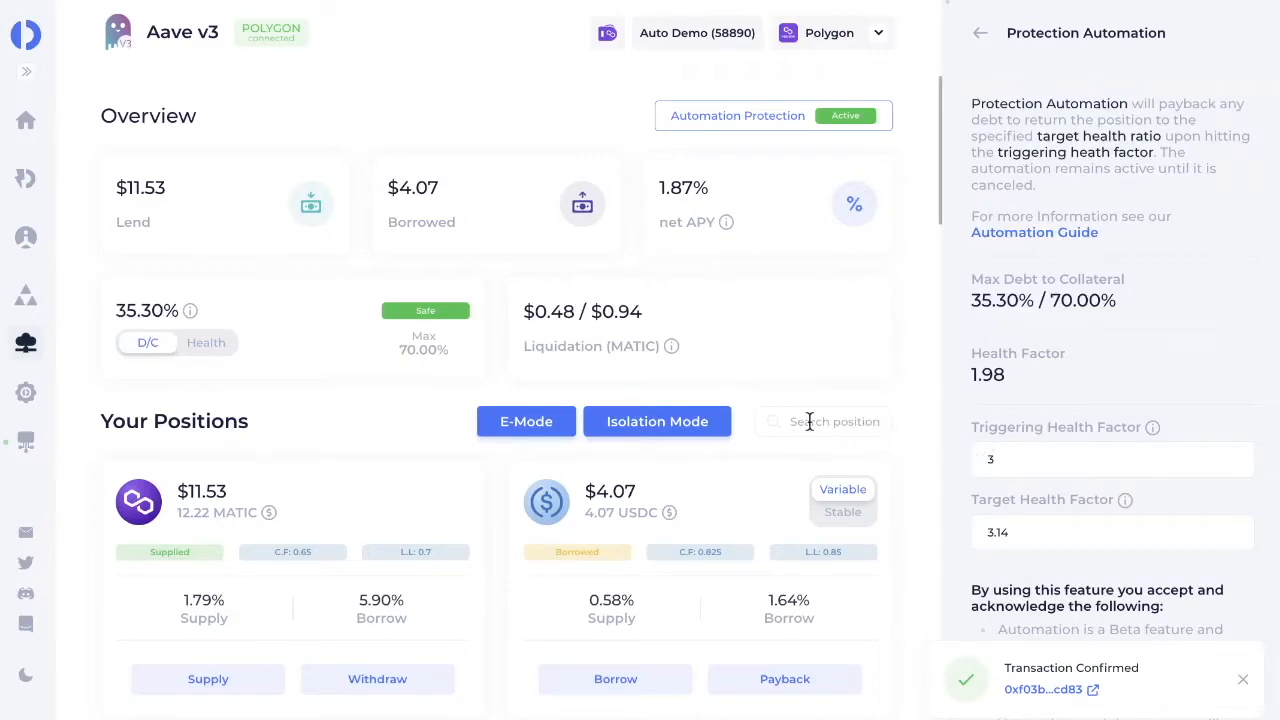
click(226, 350)
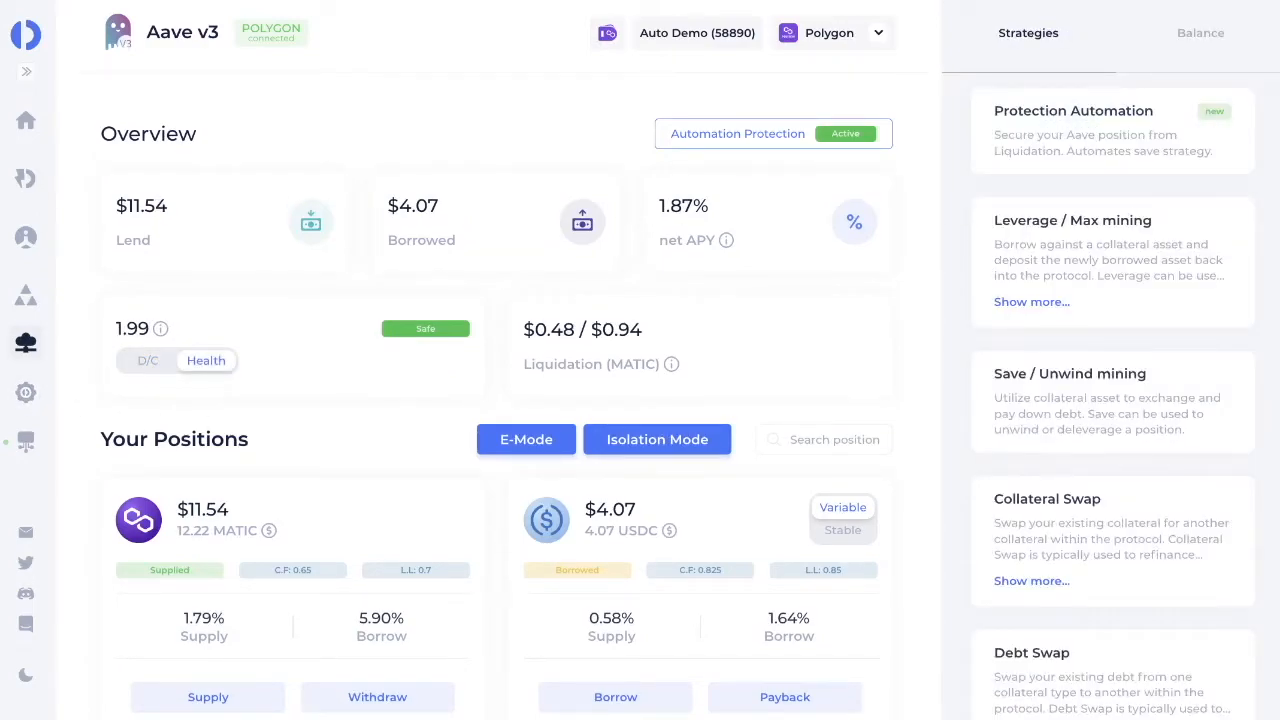
- Reload the Aave v3 page and display the position's ratio as a health factor
click(130, 1)
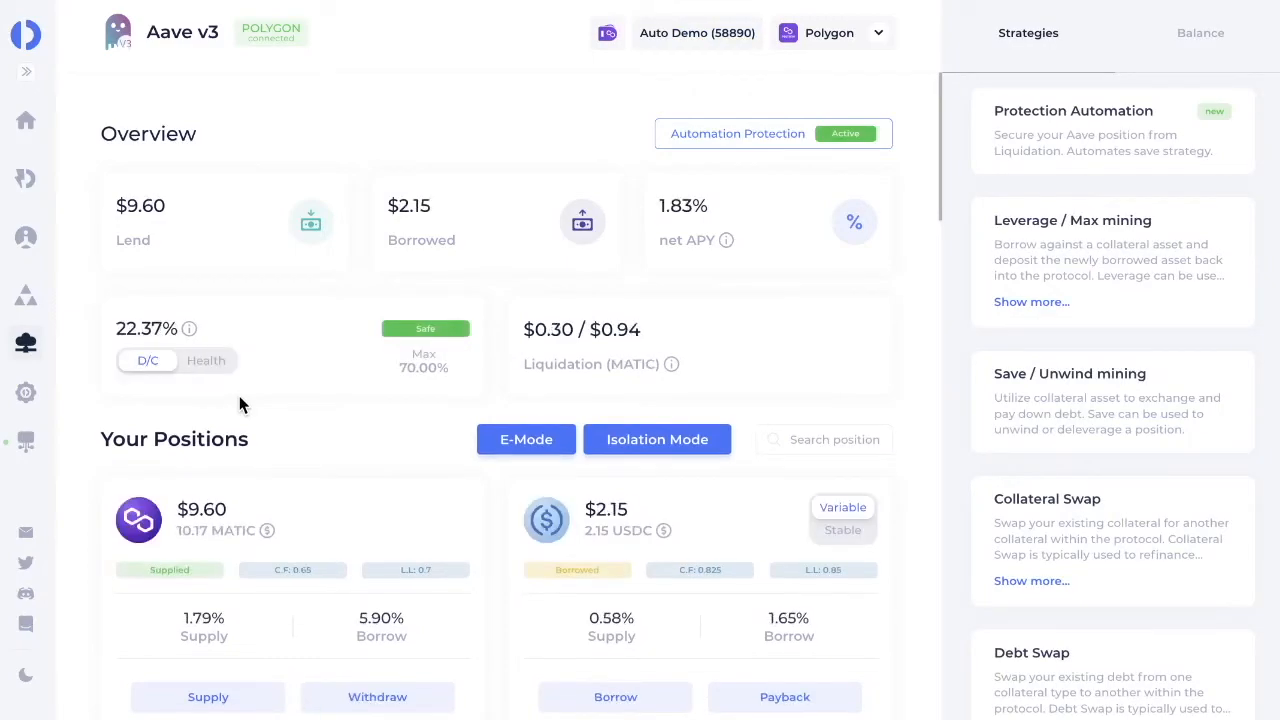
click(222, 367)
click(222, 367)
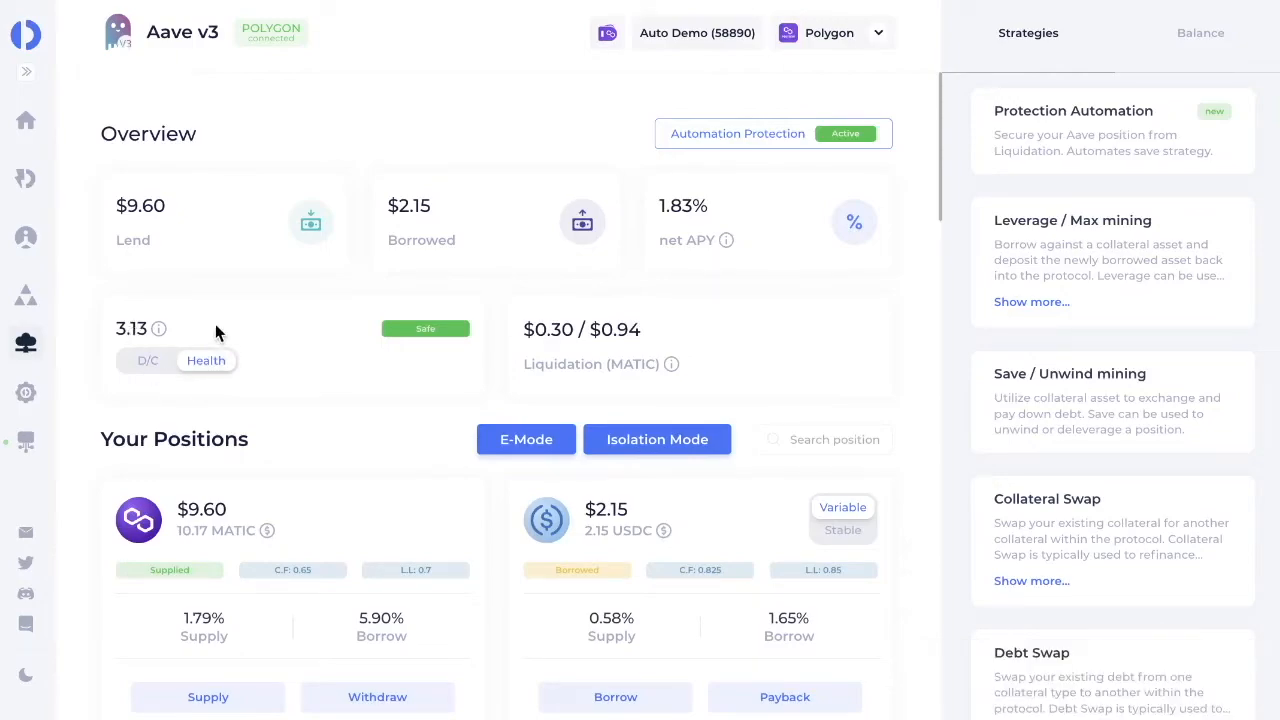
- Open the Automation utility page, expand the executed event, and examine its WMATIC to USDC swap amounts
click(27, 73)
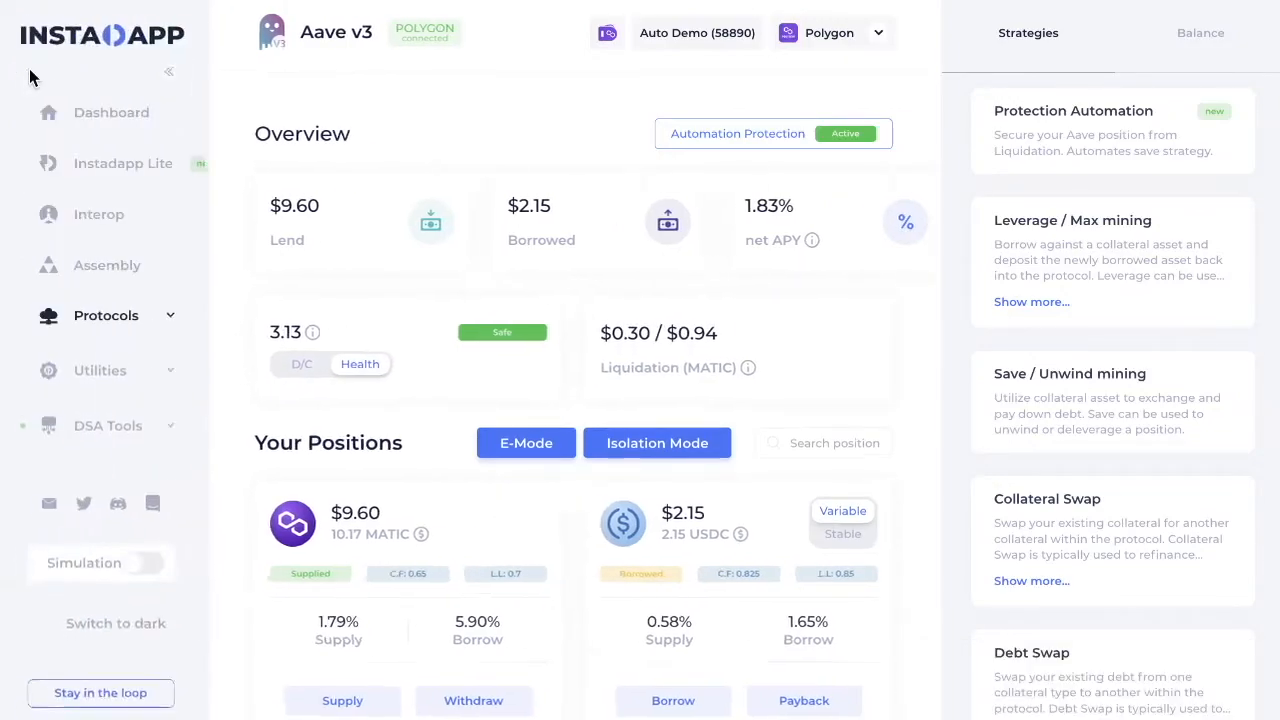
click(171, 366)
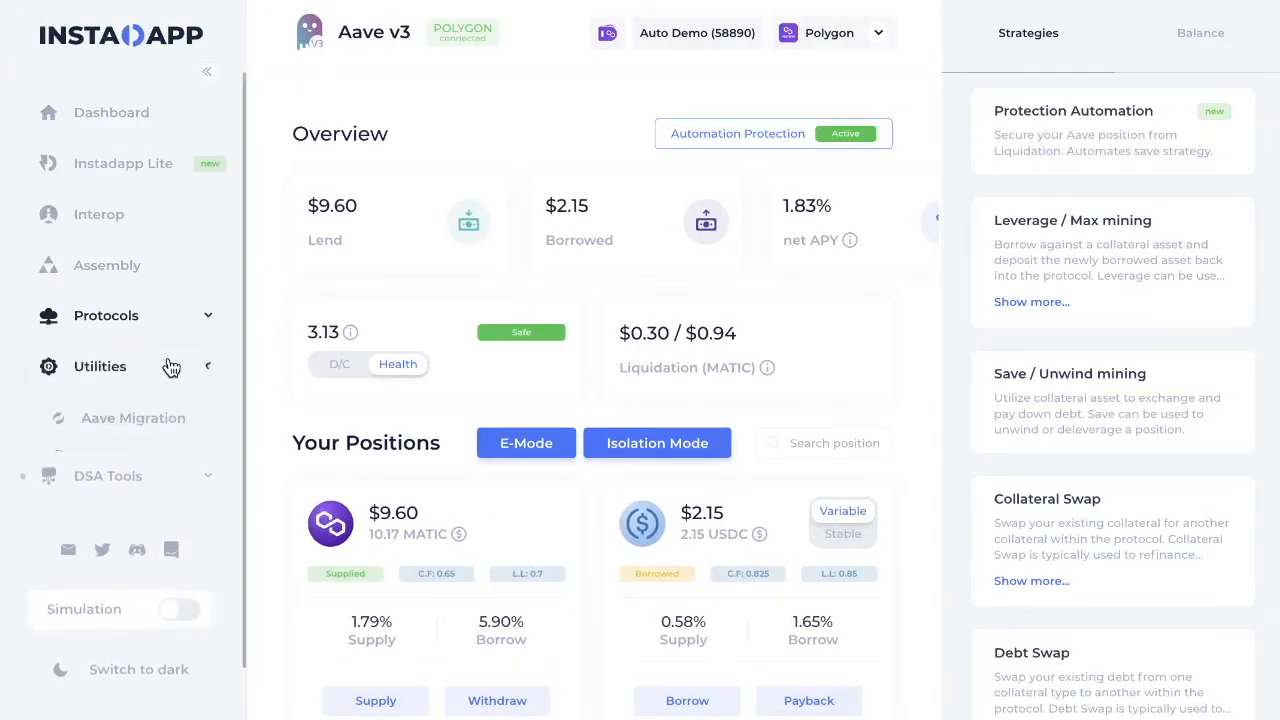
click(130, 466)
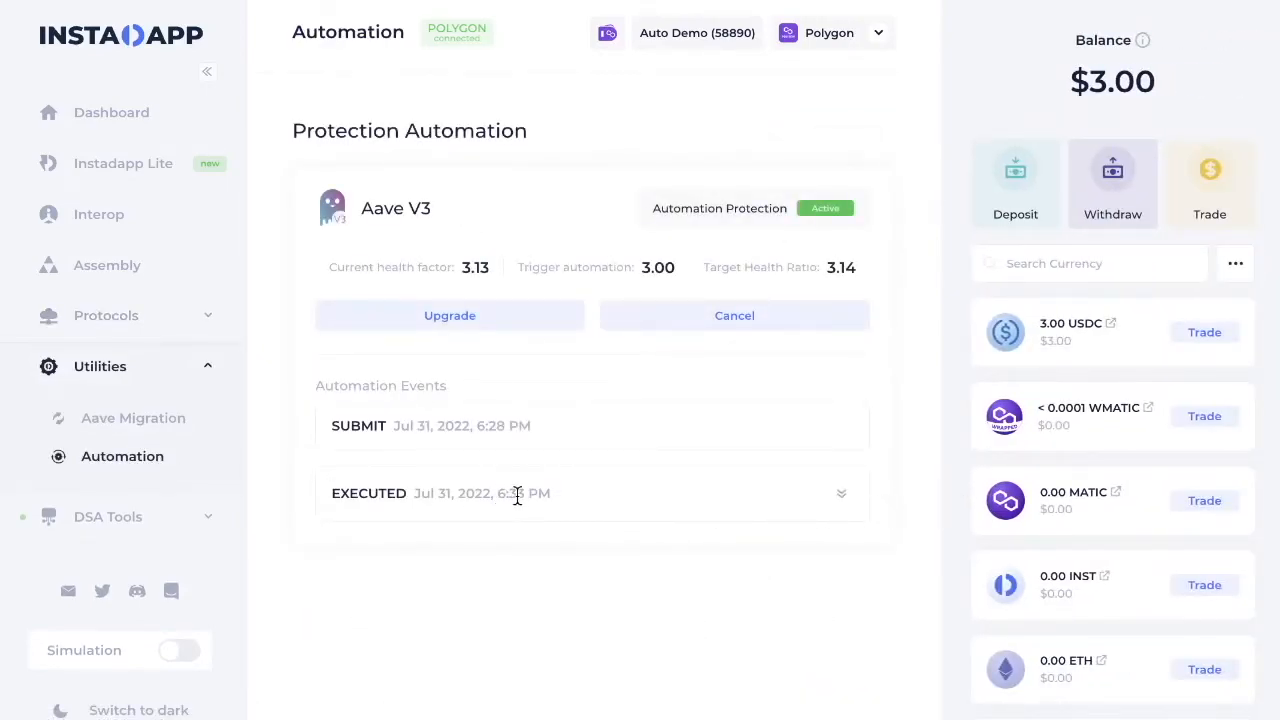
click(842, 497)
scroll(883, 515, down, 1)
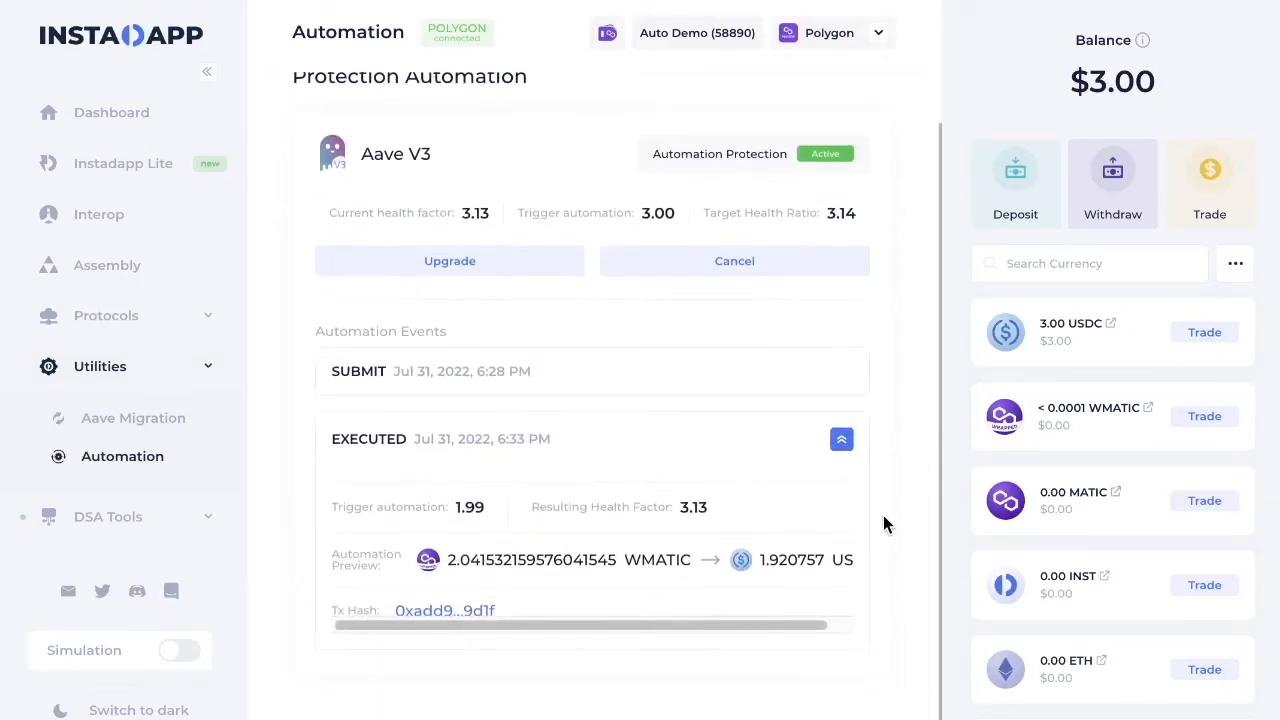
drag(448, 562, 640, 563)
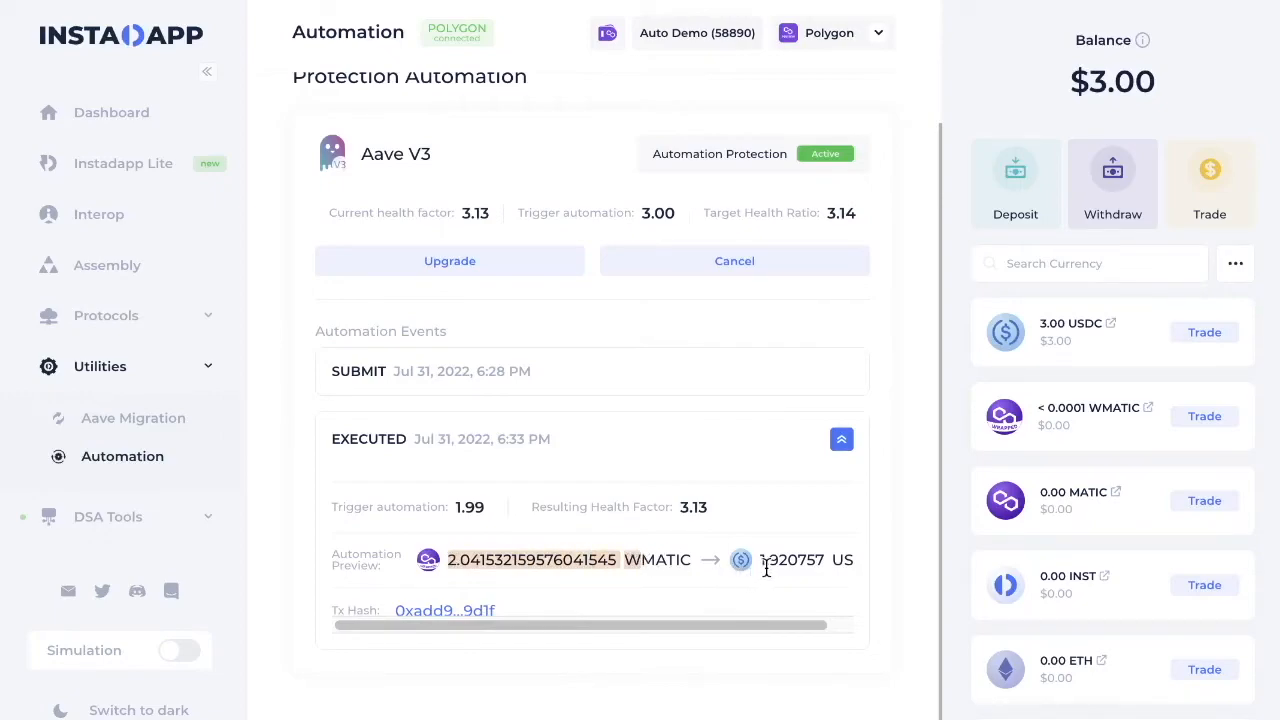
- Reveal the cut-off end of the executed event's swap preview and check the full USDC amount
drag(714, 628, 848, 617)
click(598, 566)
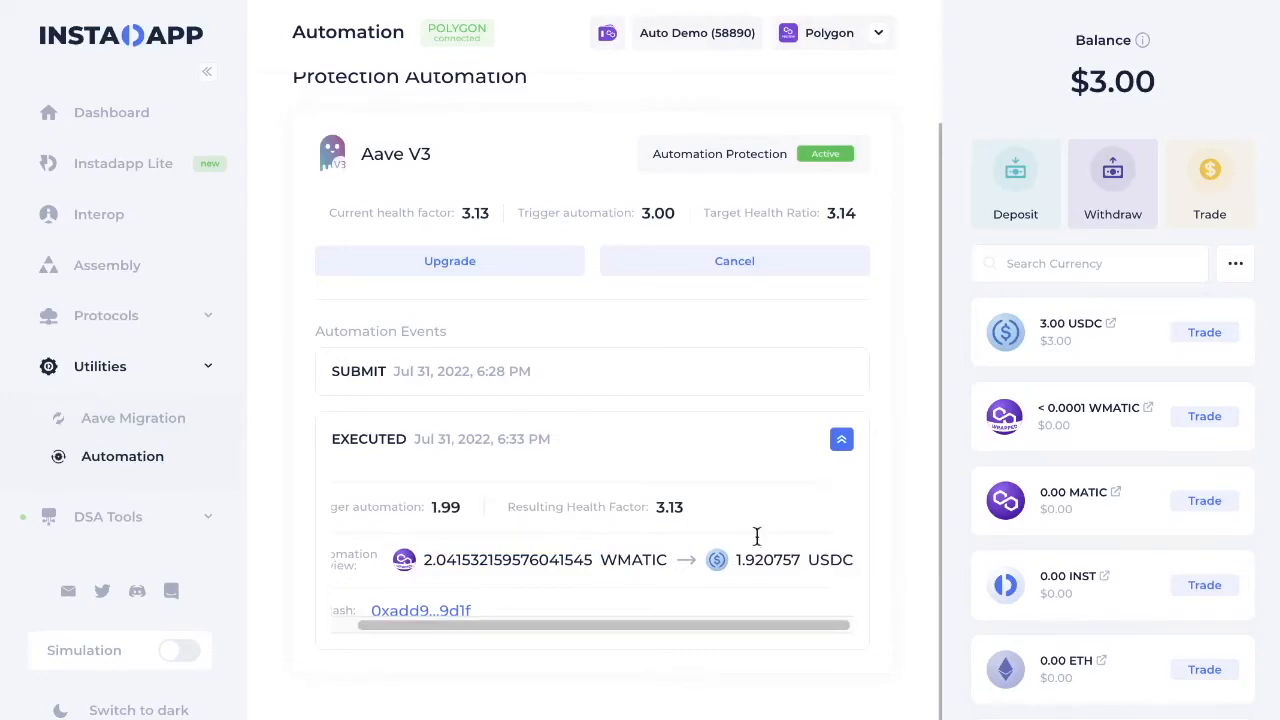
- Return to the Dashboard, open management of the Aave v3 position, and view its MATIC supply and USDC debt
click(133, 122)
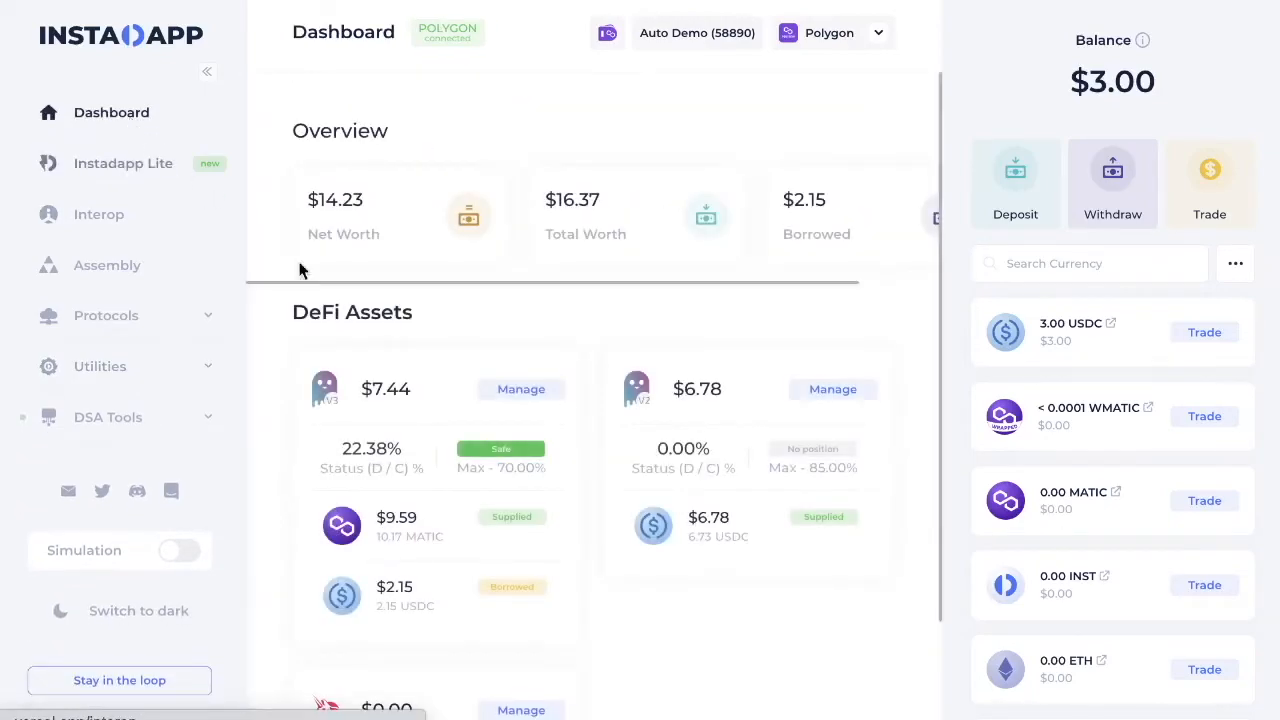
click(523, 387)
scroll(500, 405, down, 3)
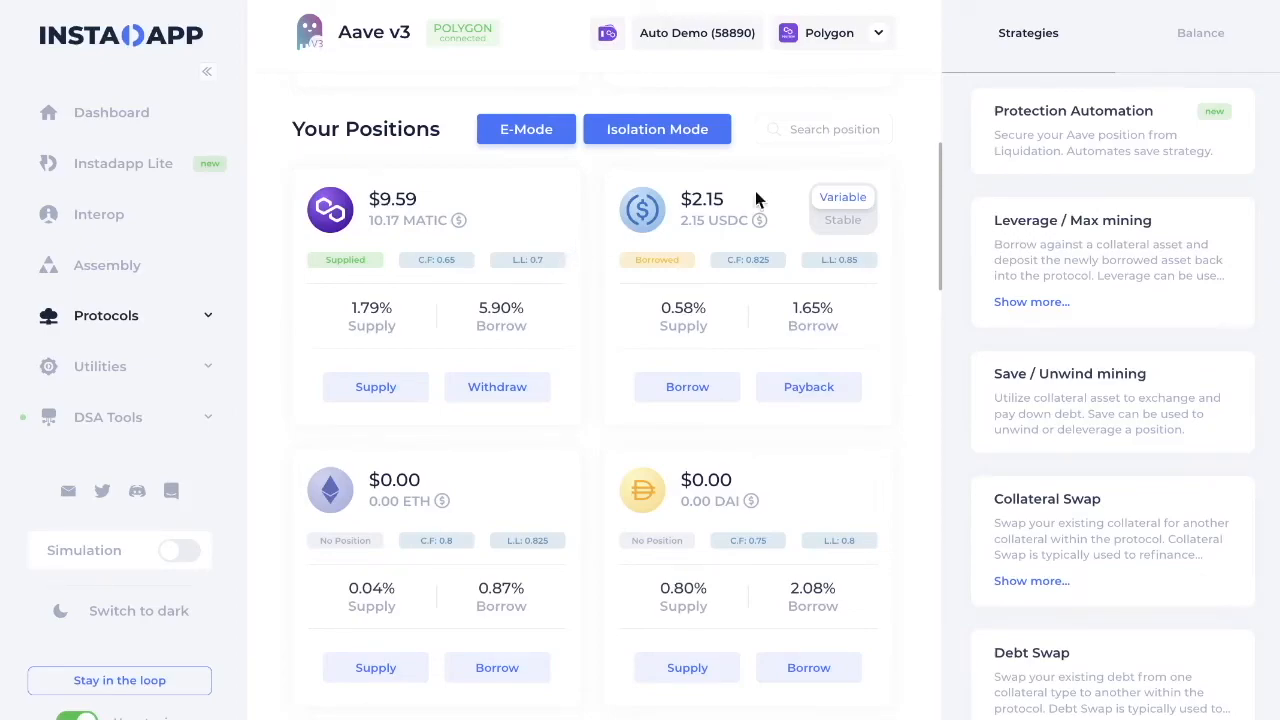
- Review the Auto Demo account's settings, including its accounts list and authorities, and return to the Aave v3 strategies and positions
click(723, 55)
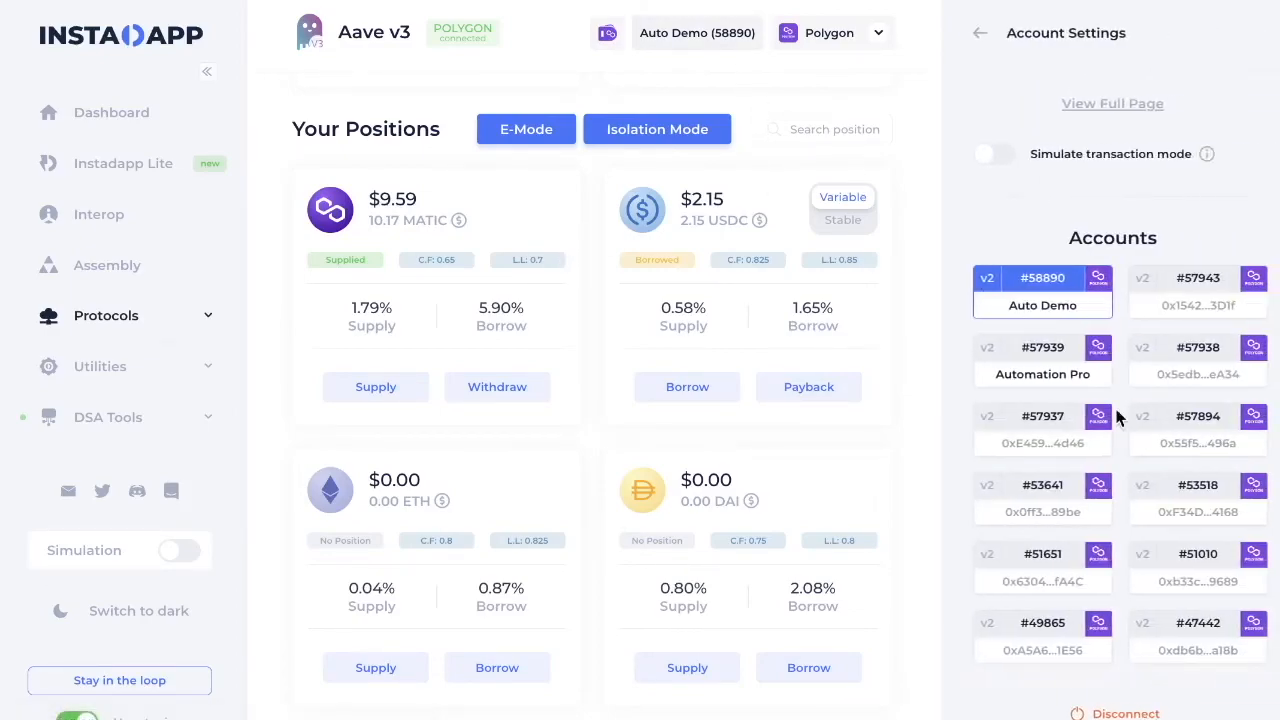
scroll(1117, 414, down, 4)
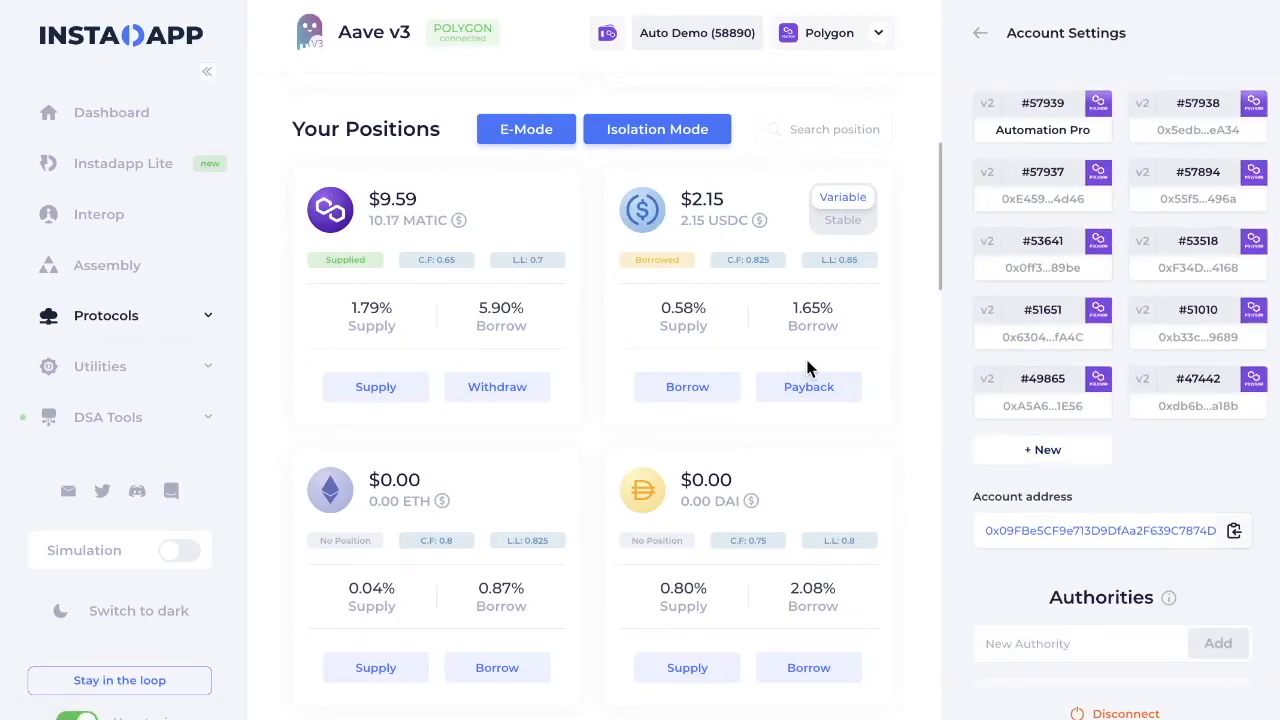
click(980, 33)
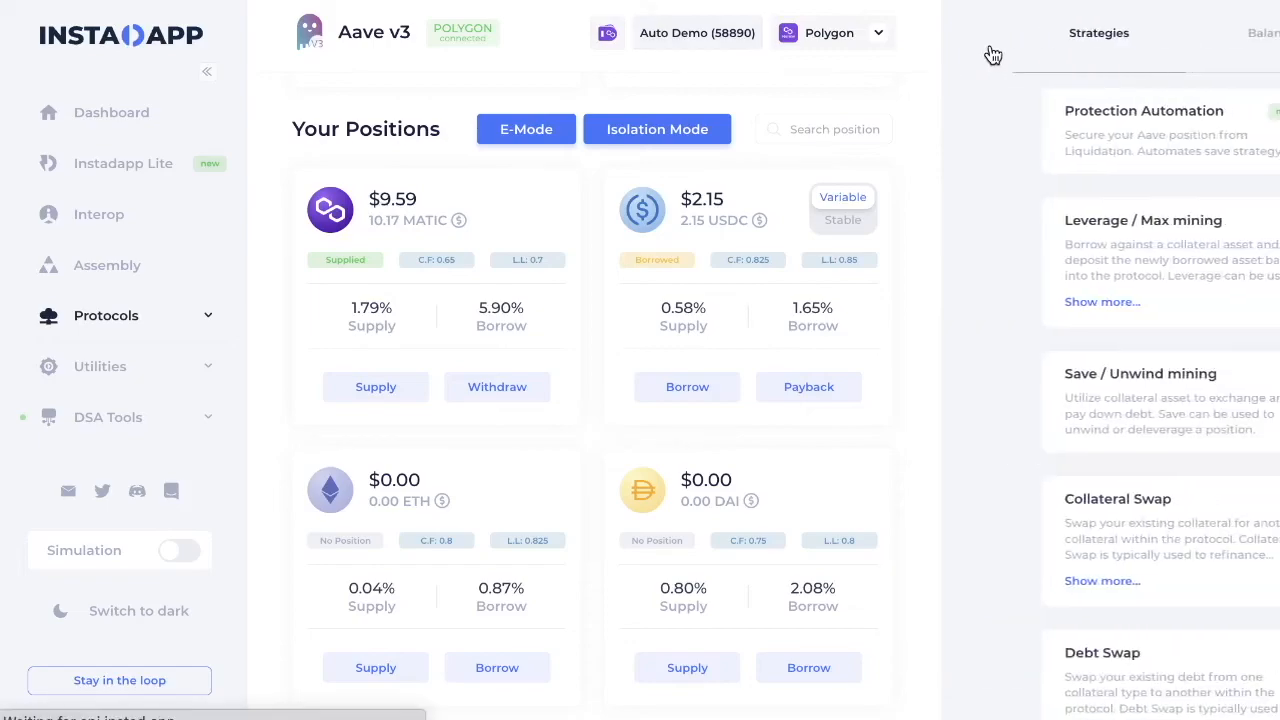
scroll(642, 414, up, 2)
scroll(642, 414, down, 2)
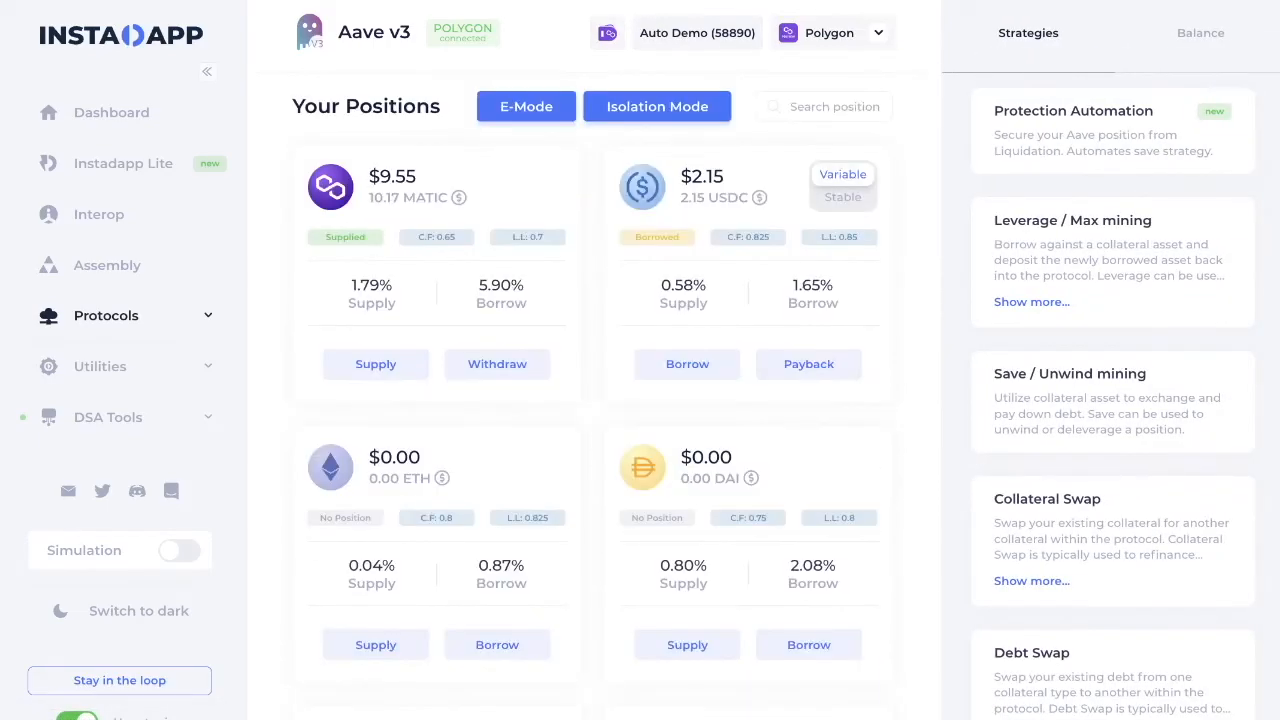